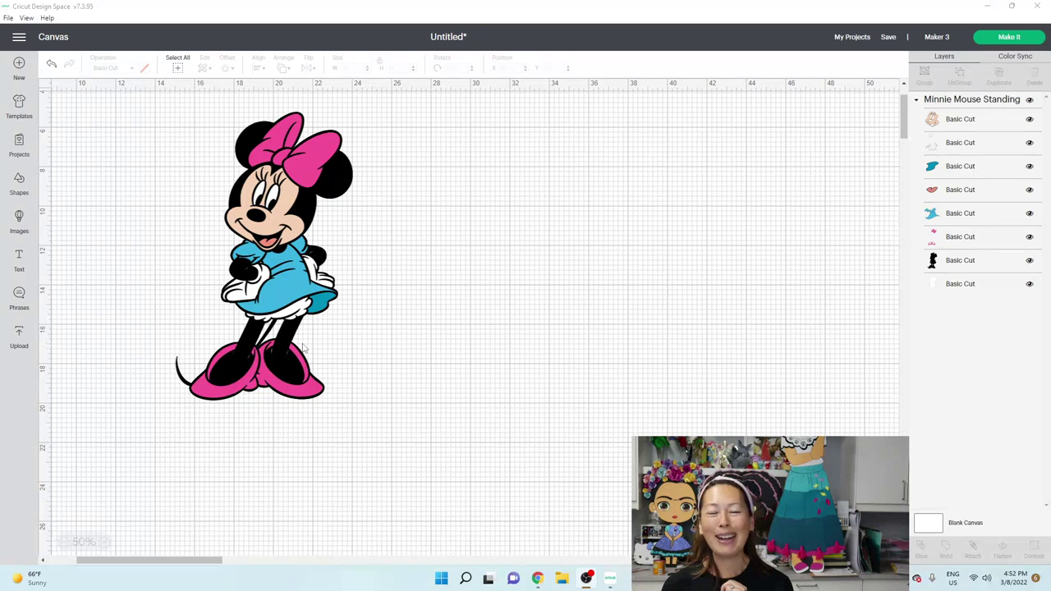
- Enlarge the Minnie Mouse group to 22 inches tall (13.487 in wide) and reposition it
{"action": "left_click", "coordinate": [292, 271]}
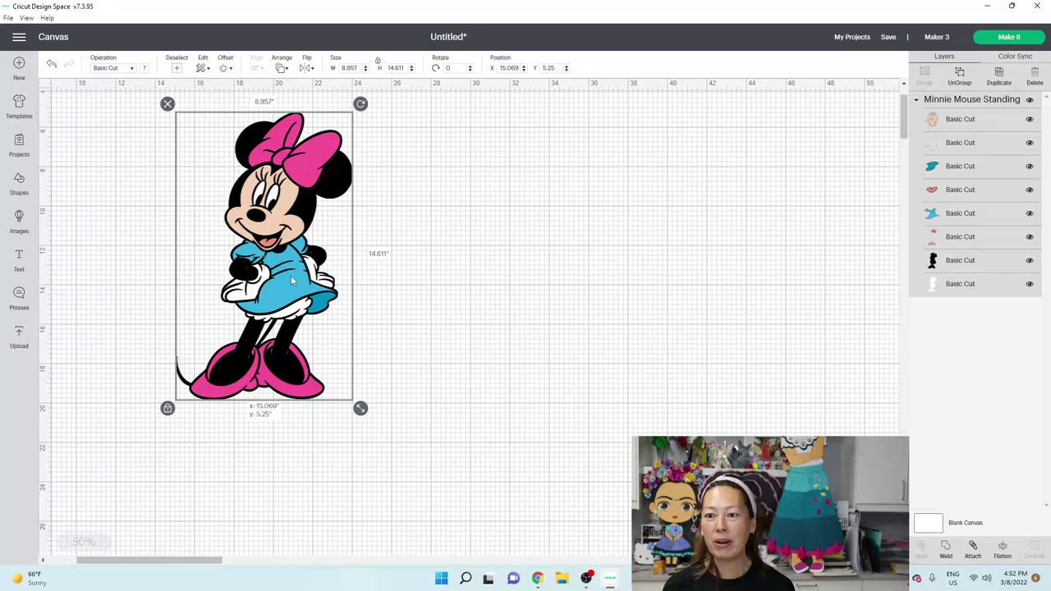
{"action": "left_click_drag", "start_coordinate": [292, 280], "coordinate": [295, 296]}
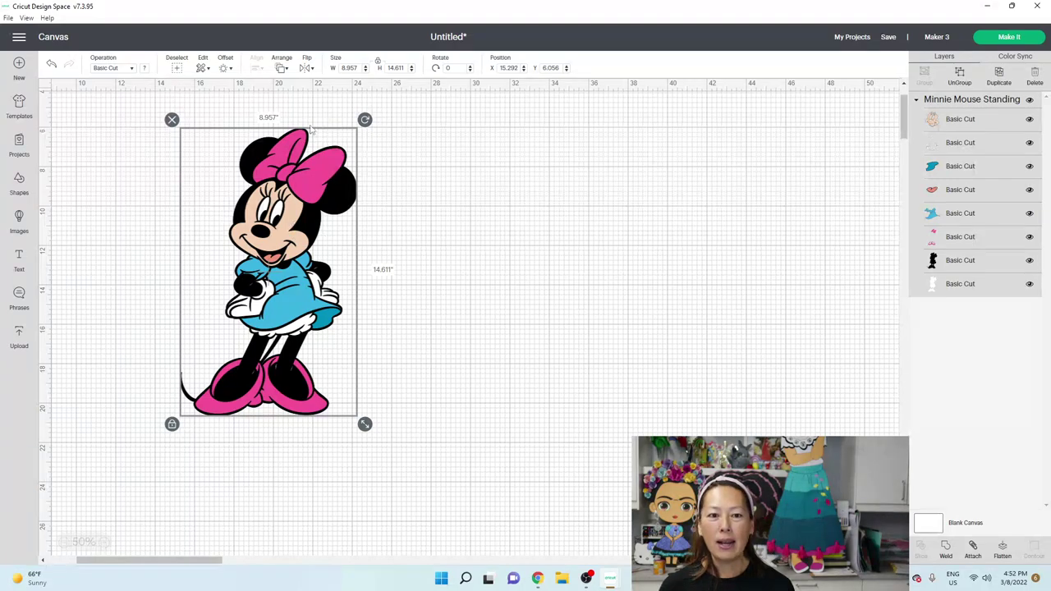
{"action": "left_click", "coordinate": [401, 67]}
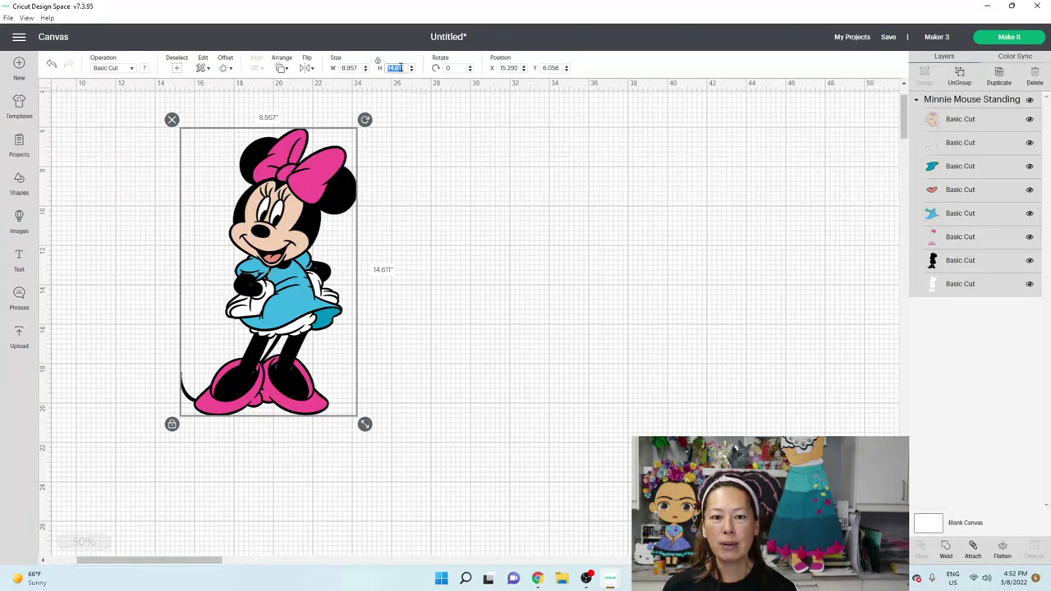
{"action": "type", "text": "22"}
{"action": "key", "text": "Tab"}
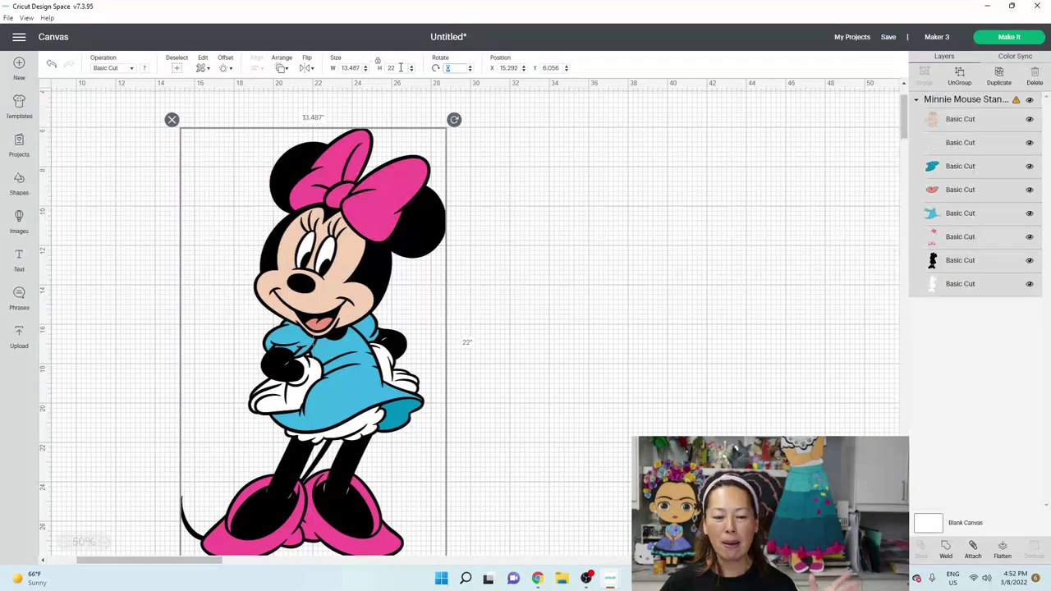
{"action": "left_click_drag", "start_coordinate": [328, 312], "coordinate": [322, 290]}
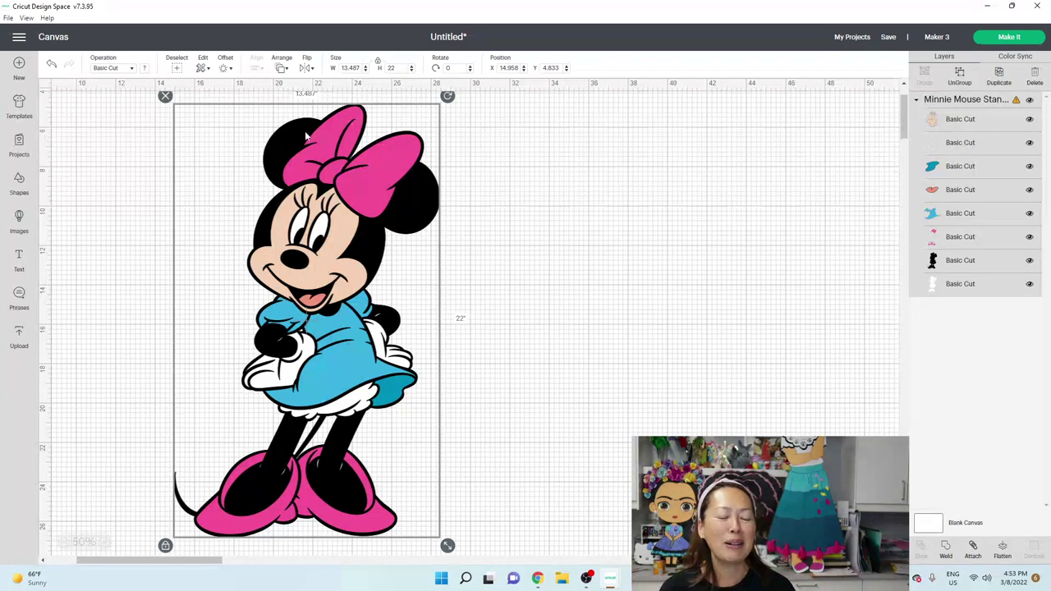
- Add a text '5', place it beside Minnie's legs, and enlarge it to 5.19 by 8.614 inches
{"action": "left_click", "coordinate": [18, 261]}
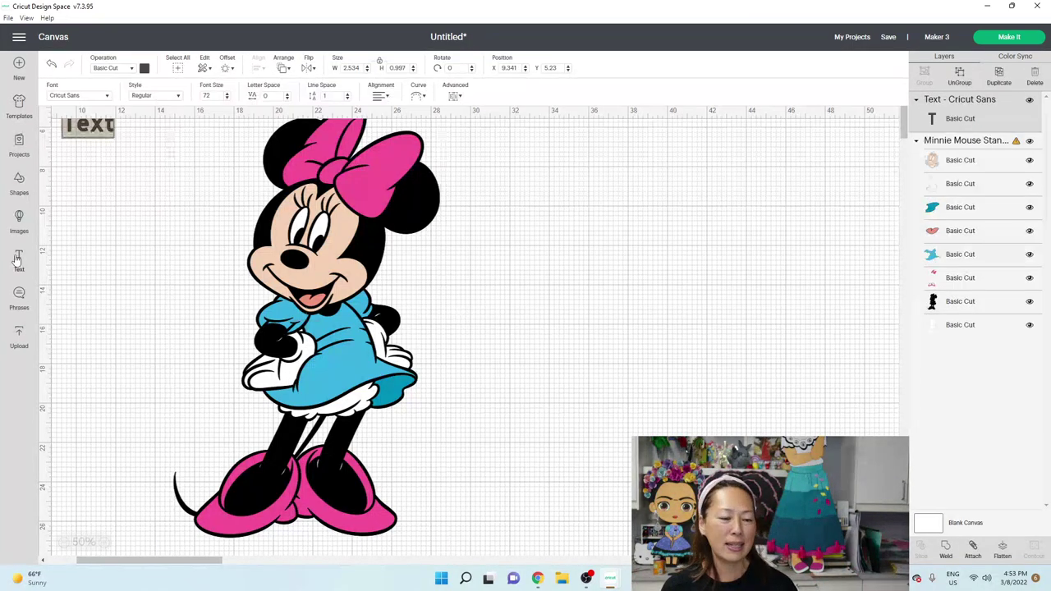
{"action": "type", "text": "S"}
{"action": "left_click", "coordinate": [67, 189]}
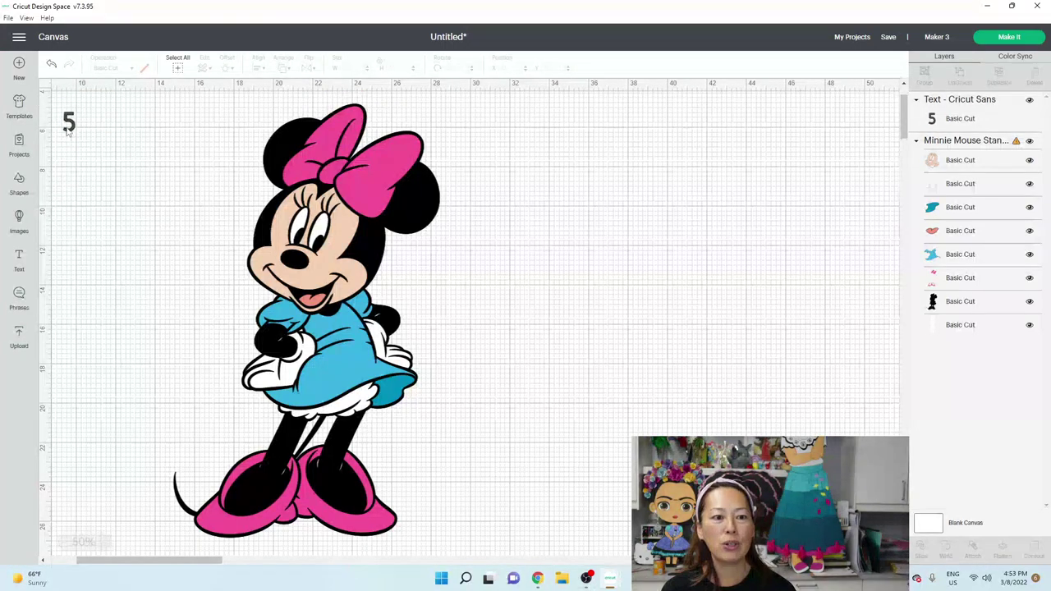
{"action": "left_click_drag", "start_coordinate": [70, 129], "coordinate": [237, 457]}
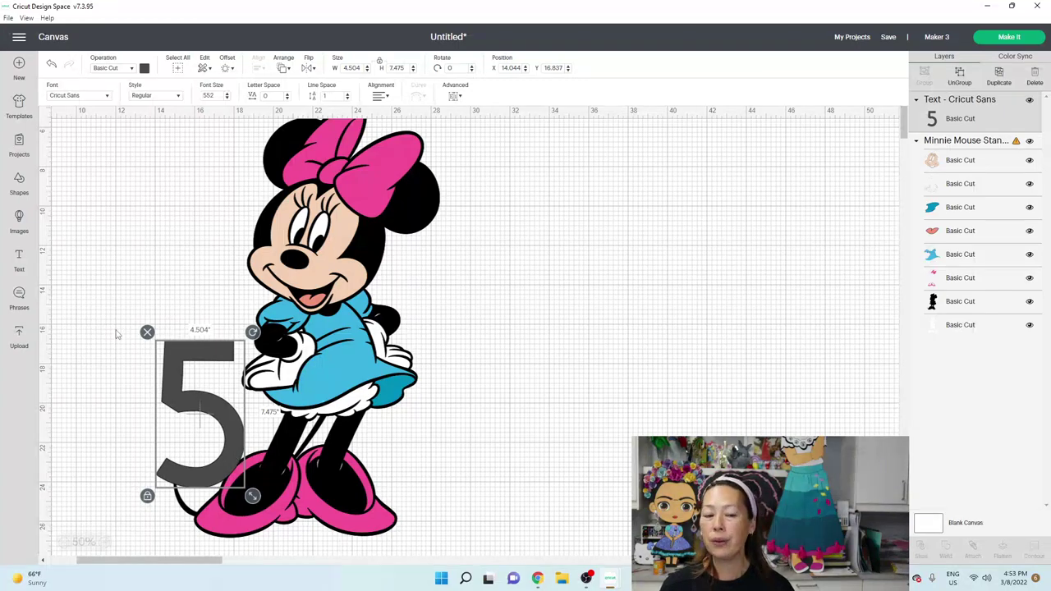
{"action": "left_click_drag", "start_coordinate": [216, 421], "coordinate": [215, 396]}
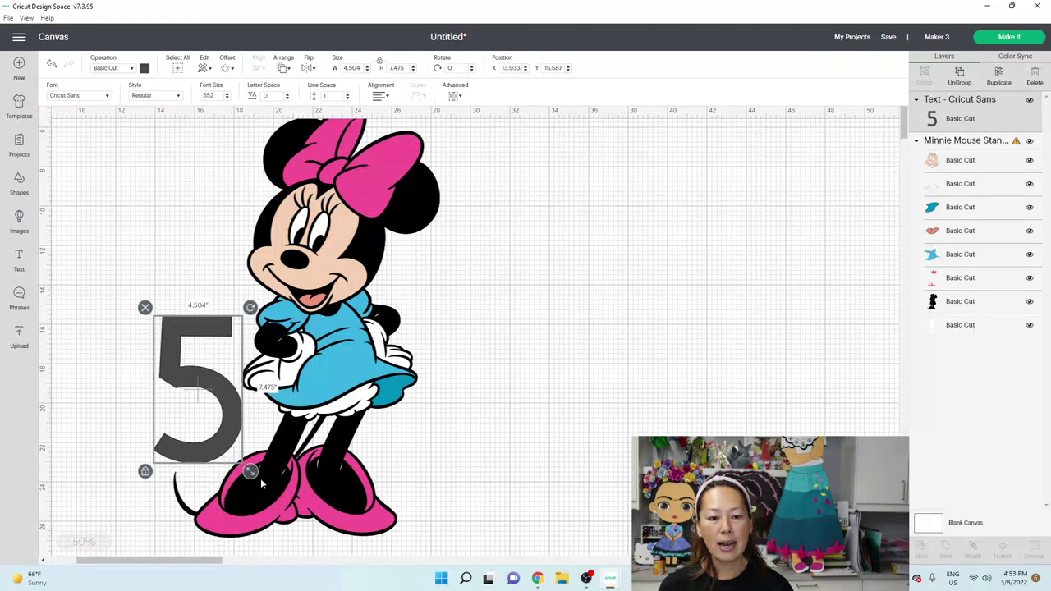
{"action": "mouse_move", "coordinate": [251, 470]}
{"action": "left_mouse_down"}
{"action": "mouse_move", "coordinate": [261, 492]}
{"action": "mouse_move", "coordinate": [234, 464]}
{"action": "left_mouse_up"}
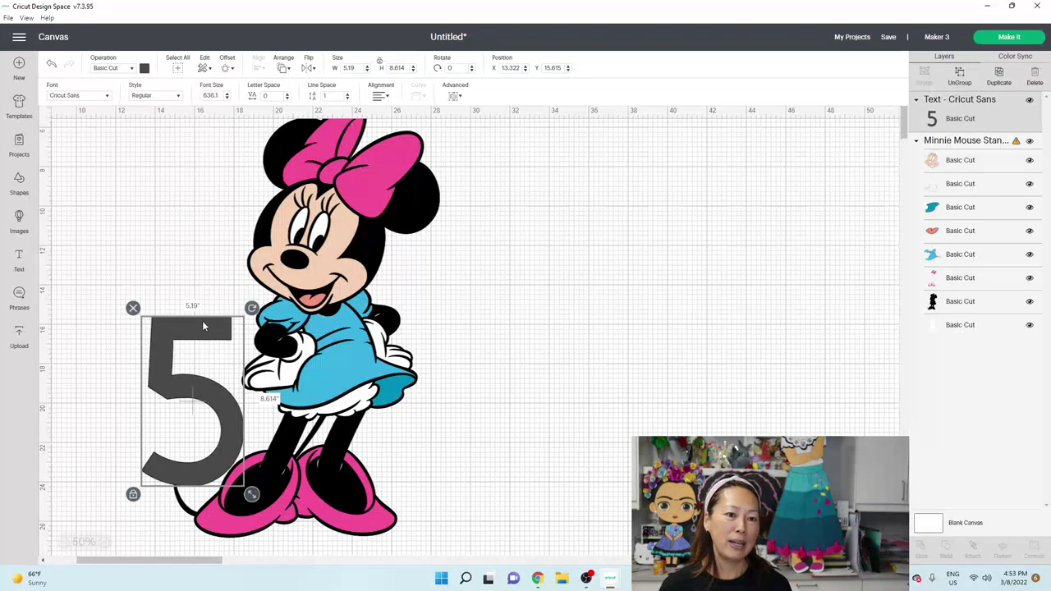
- Create a 0.125-inch rounded offset around the 5, giving a 5.44 by 8.864 inch layer
{"action": "left_click", "coordinate": [226, 69]}
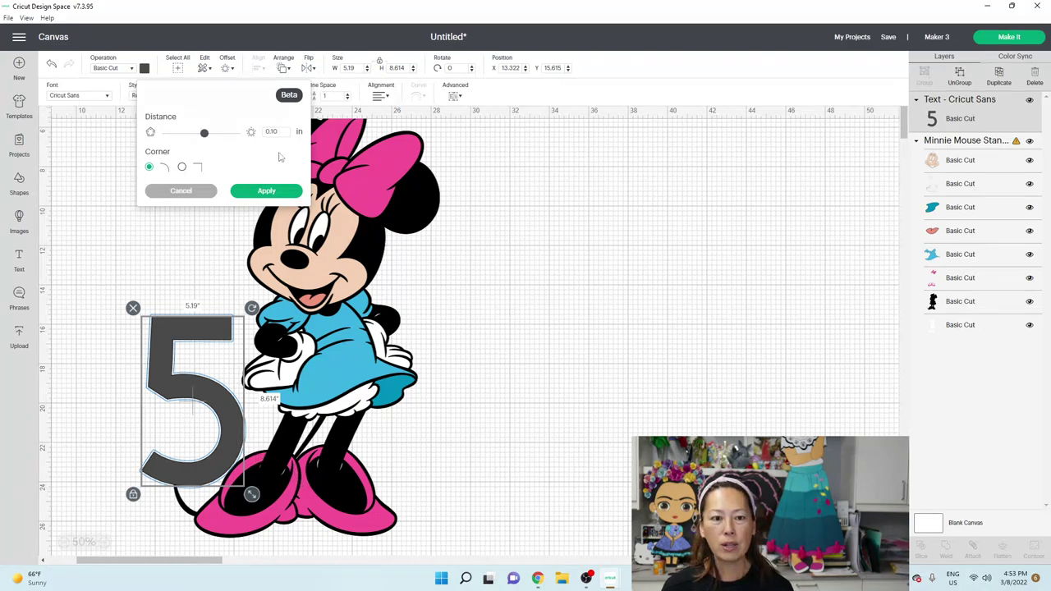
{"action": "double_click", "coordinate": [271, 131]}
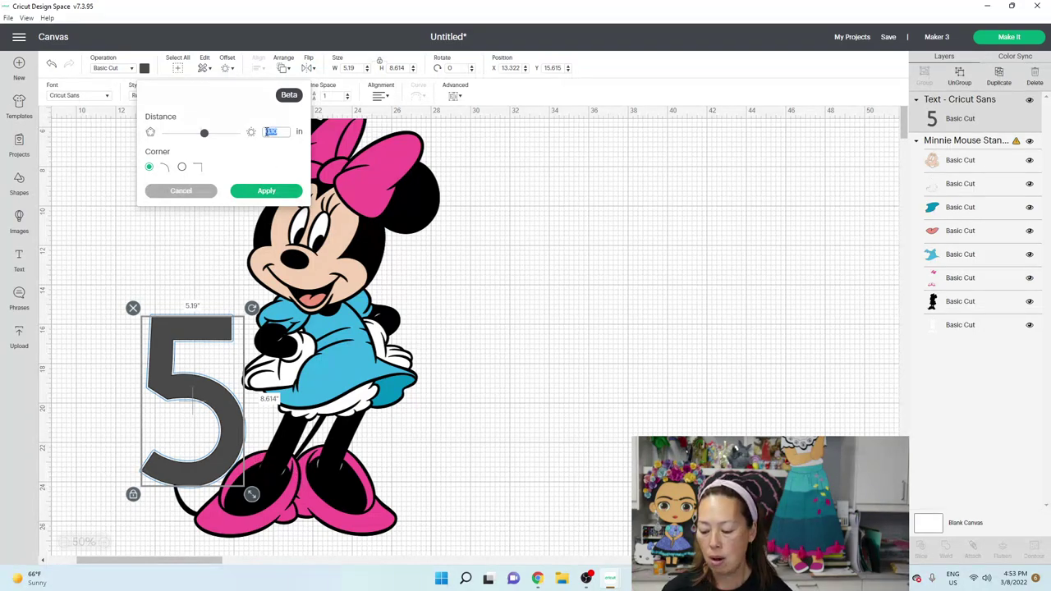
{"action": "type", "text": "15"}
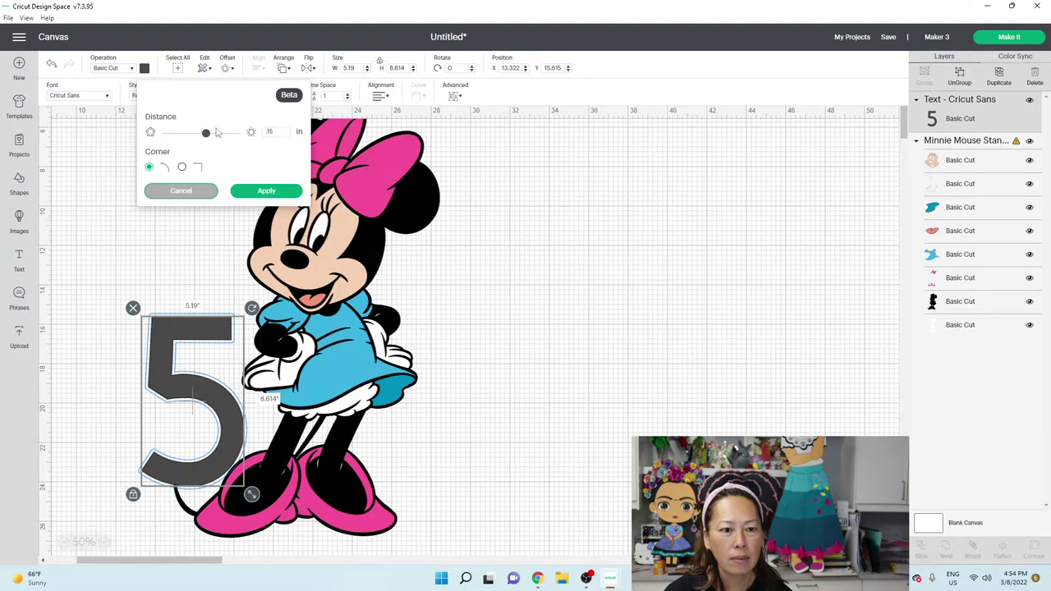
{"action": "left_click_drag", "start_coordinate": [206, 133], "coordinate": [216, 133]}
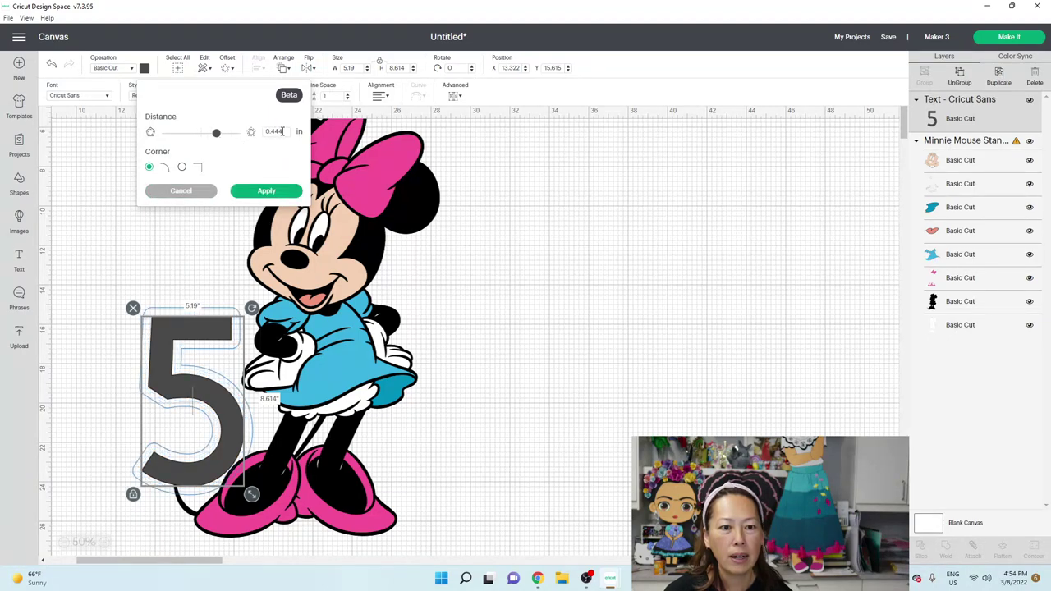
{"action": "left_click_drag", "start_coordinate": [282, 131], "coordinate": [248, 131]}
{"action": "type", "text": "15"}
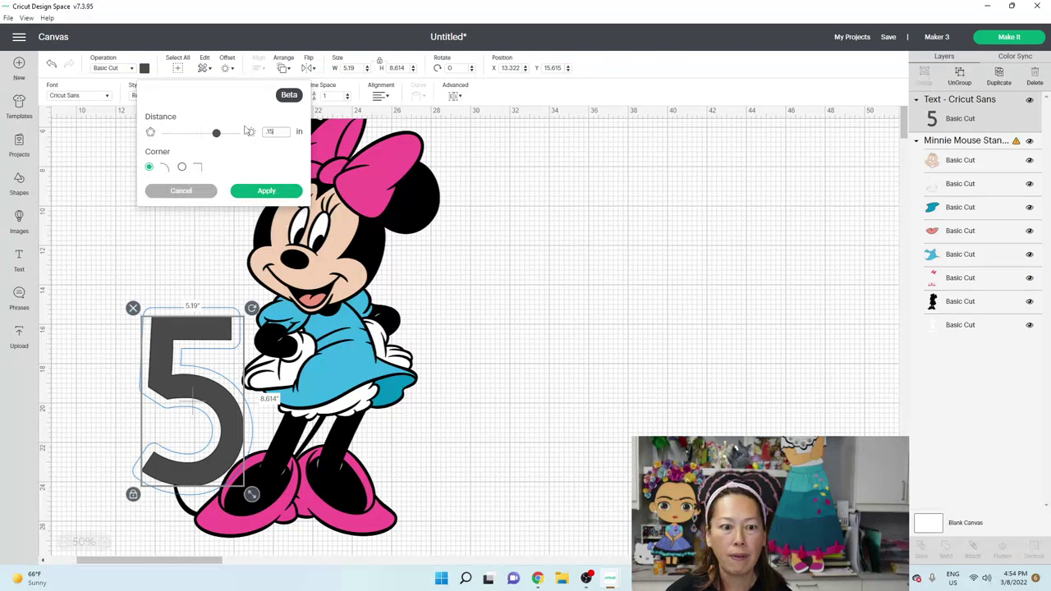
{"action": "key", "text": "Return"}
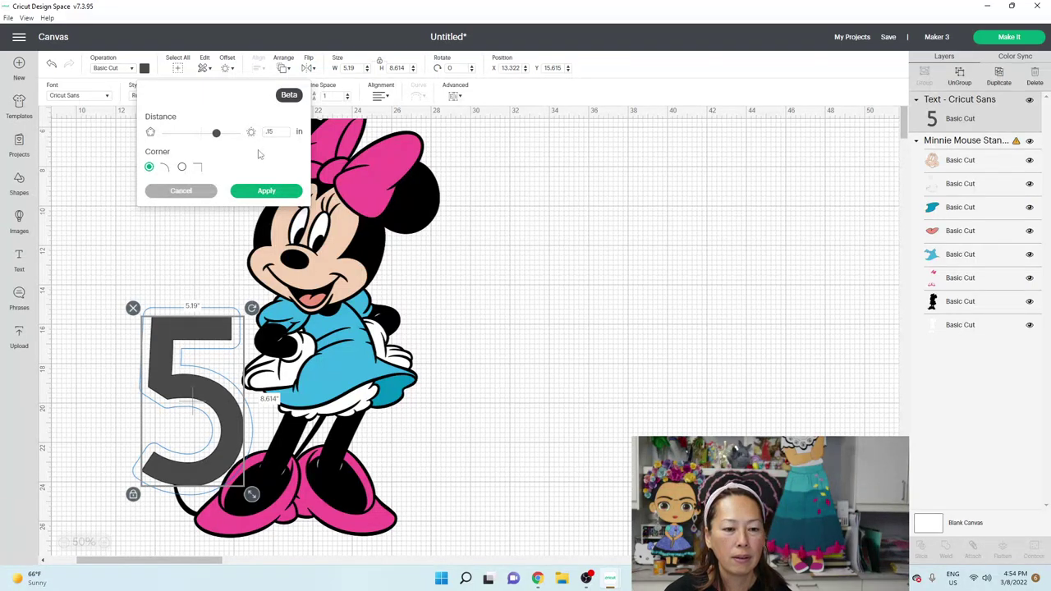
{"action": "key", "text": "Tab"}
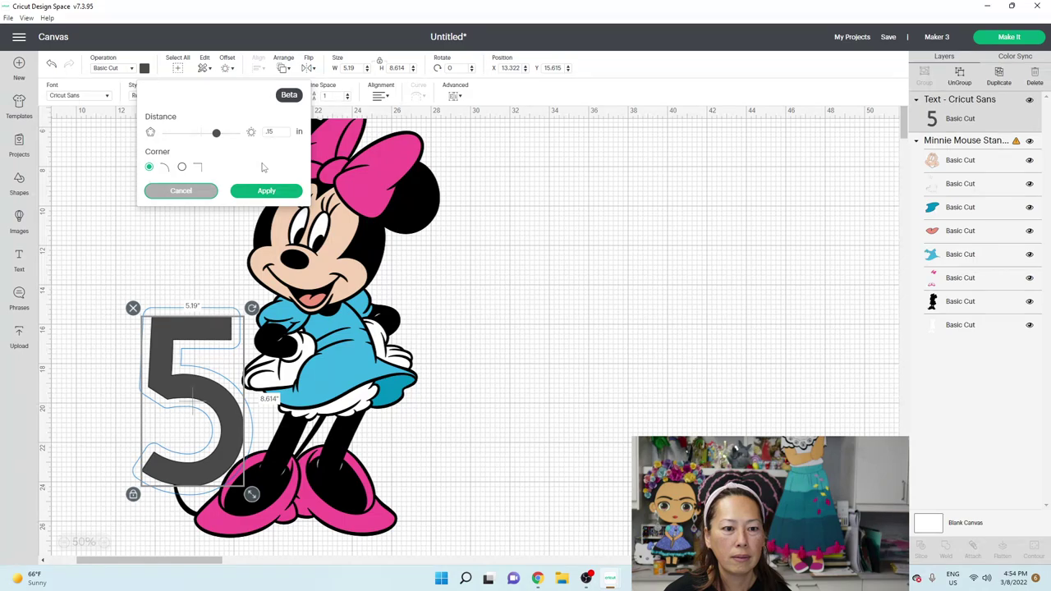
{"action": "left_click", "coordinate": [272, 177]}
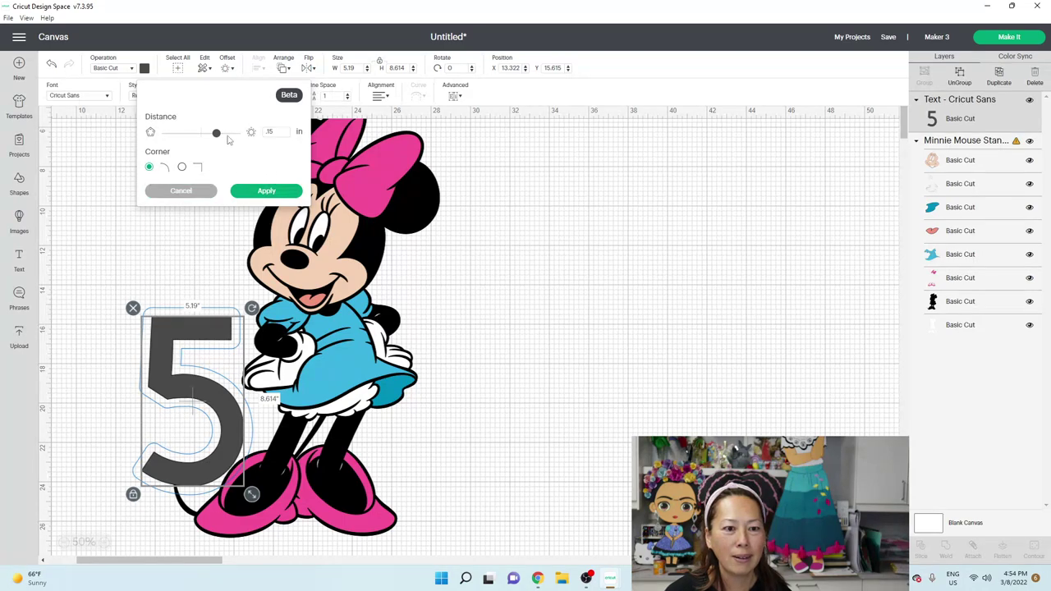
{"action": "left_click_drag", "start_coordinate": [220, 138], "coordinate": [209, 141]}
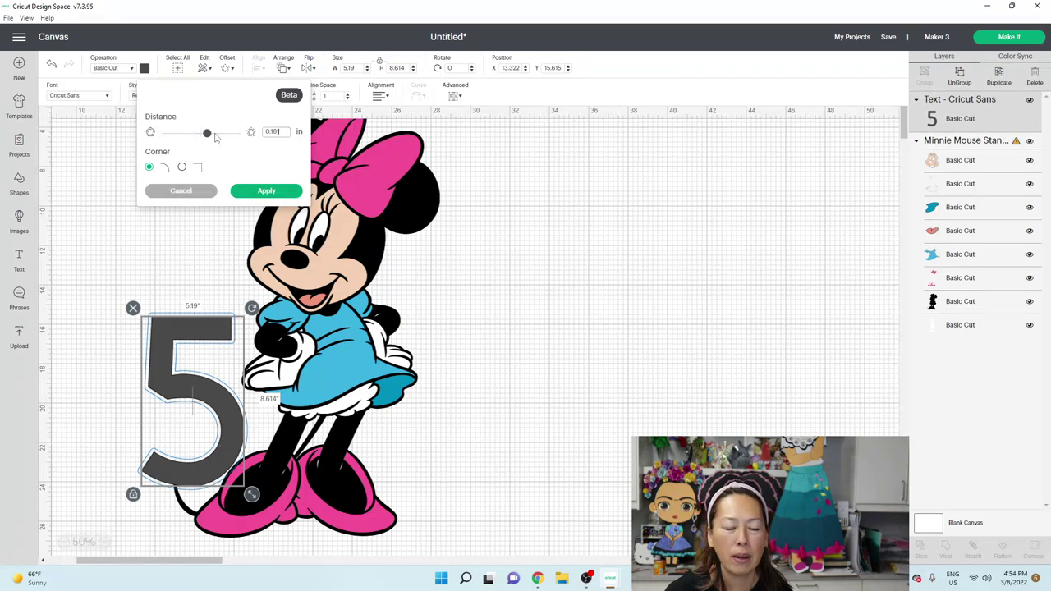
{"action": "left_click_drag", "start_coordinate": [207, 137], "coordinate": [206, 137]}
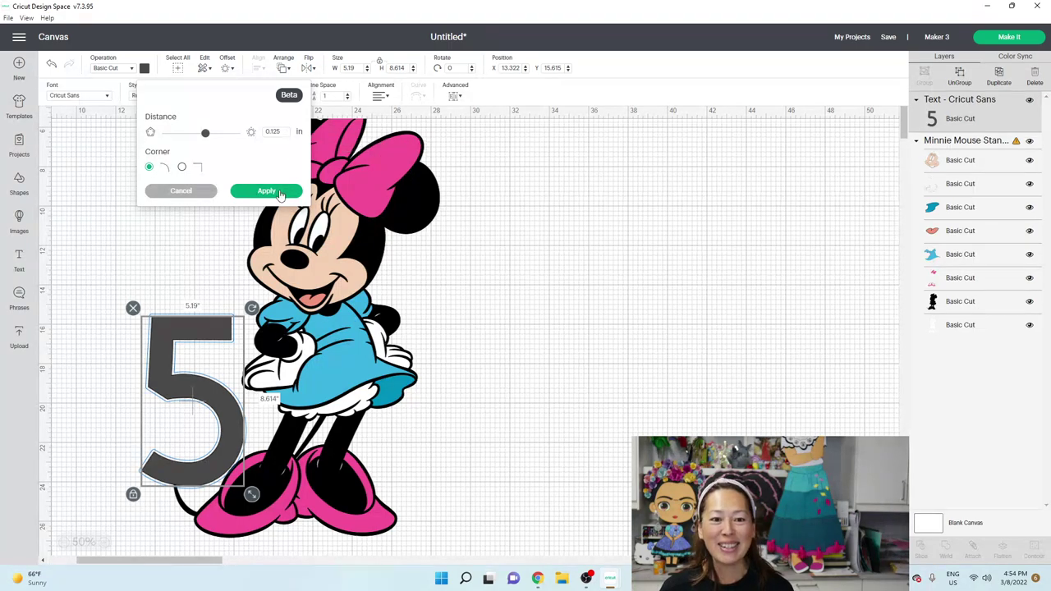
{"action": "left_click", "coordinate": [266, 191]}
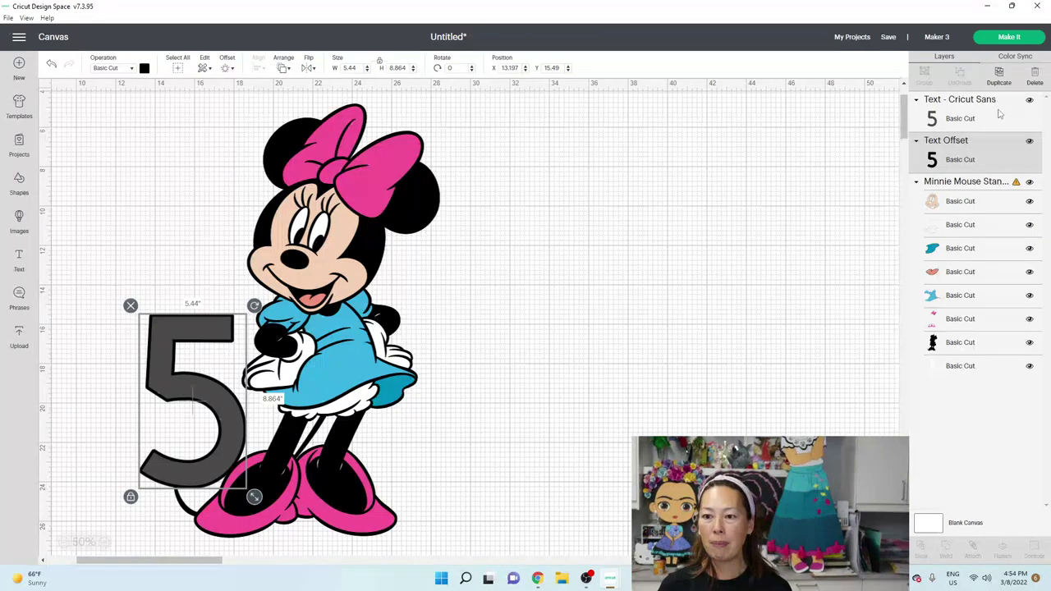
- Group the 5 with its offset outline and move it onto Minnie's legs
{"action": "left_click", "coordinate": [1000, 114], "text": "shift"}
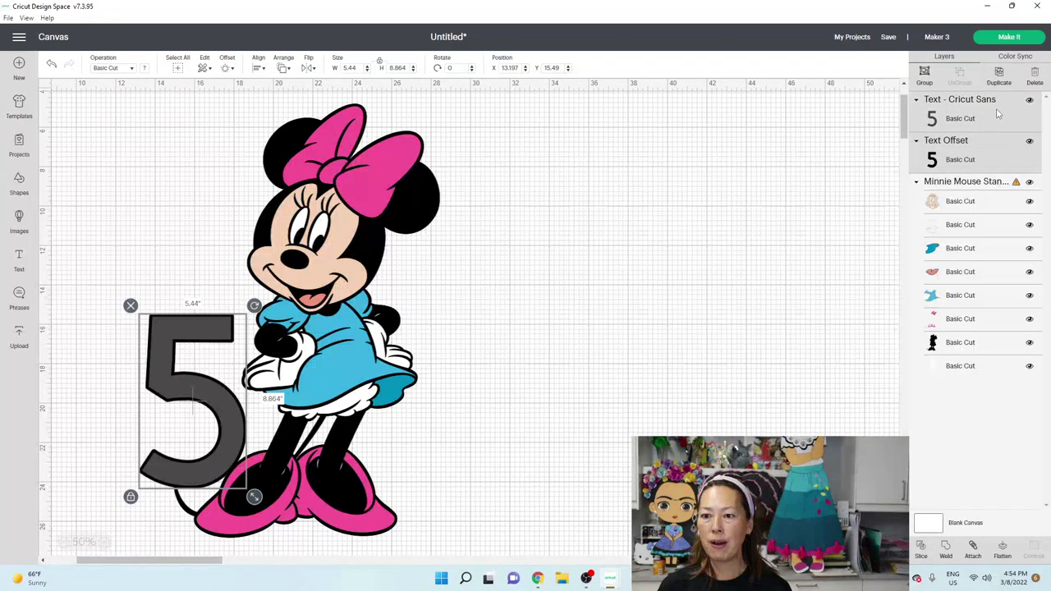
{"action": "left_click", "coordinate": [923, 74]}
{"action": "mouse_move", "coordinate": [218, 329]}
{"action": "left_mouse_down"}
{"action": "mouse_move", "coordinate": [263, 222]}
{"action": "mouse_move", "coordinate": [200, 335]}
{"action": "left_mouse_up"}
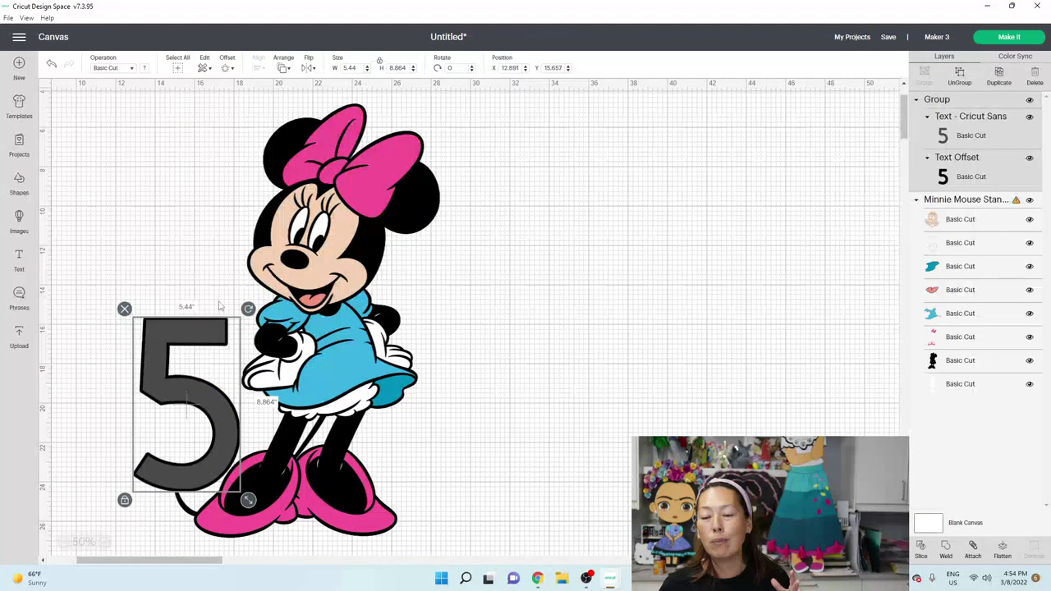
- Colour the 5 text light pink, #fb7cb3, using the advanced colour picker
{"action": "left_click", "coordinate": [976, 135]}
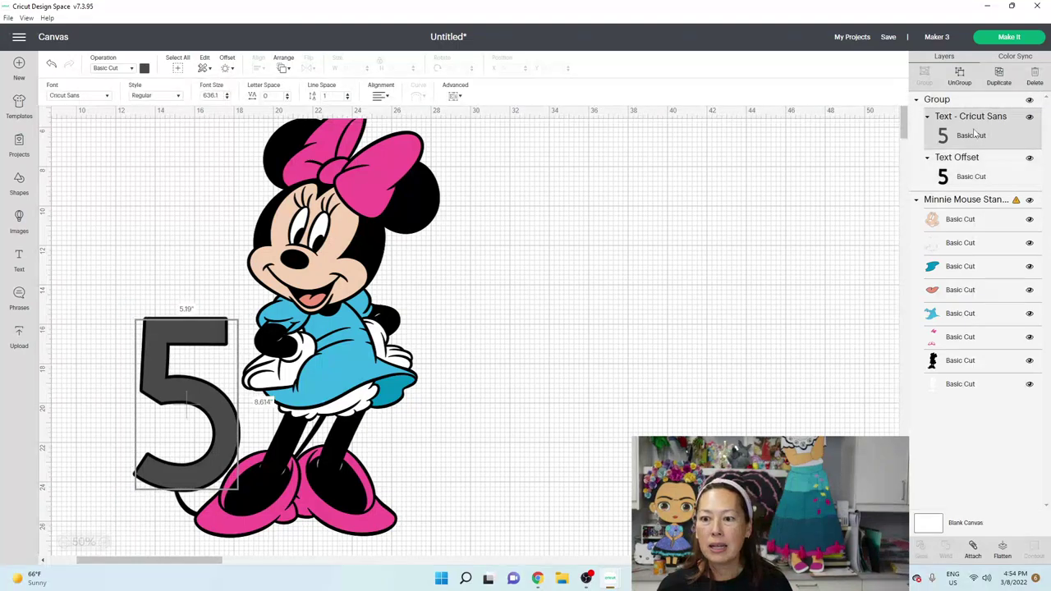
{"action": "left_click", "coordinate": [144, 69]}
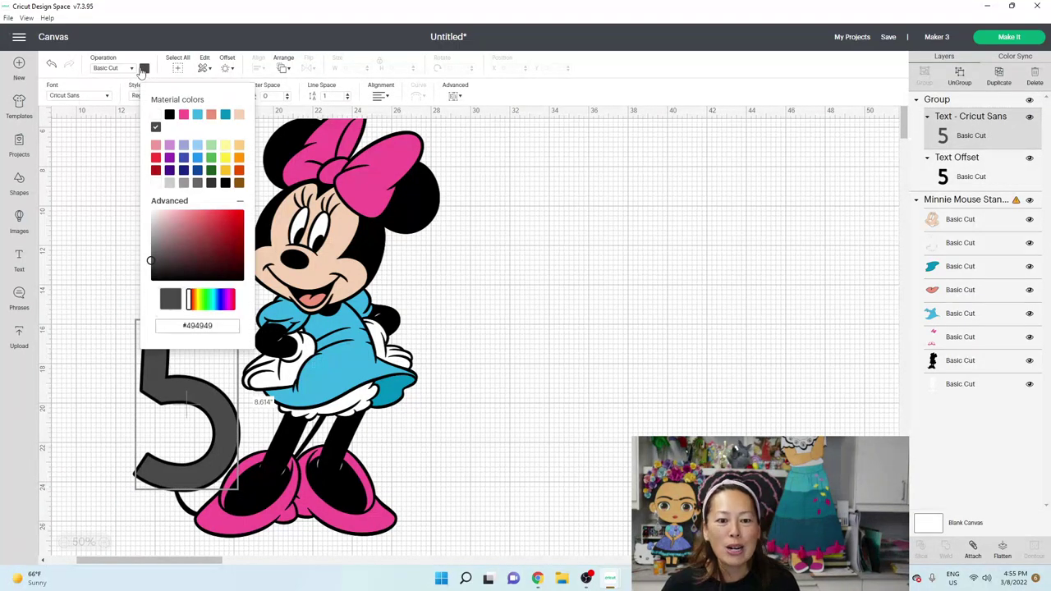
{"action": "left_click", "coordinate": [183, 115]}
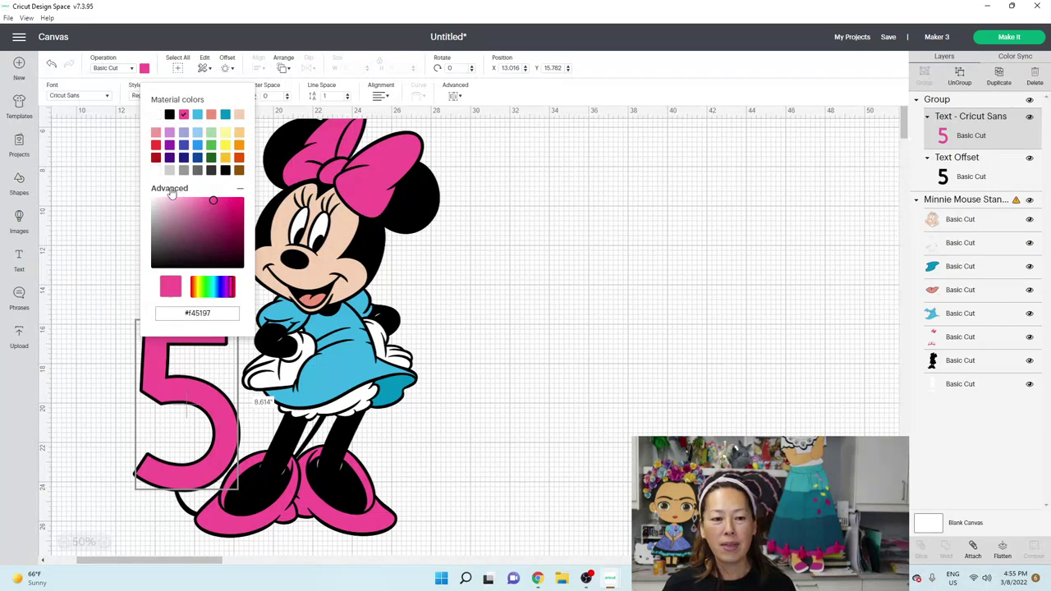
{"action": "left_click", "coordinate": [198, 212]}
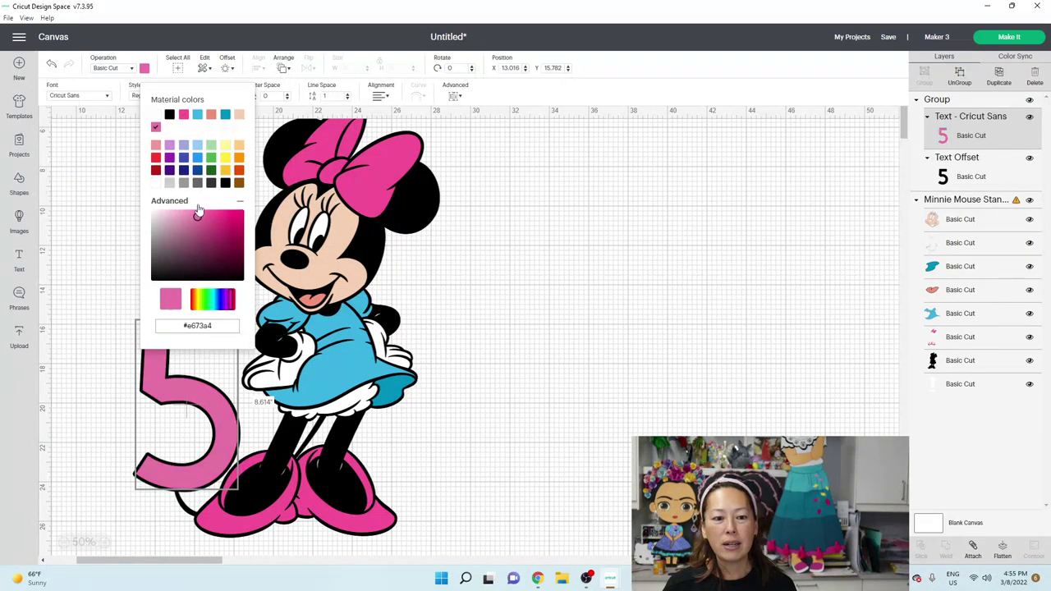
{"action": "left_click", "coordinate": [212, 220]}
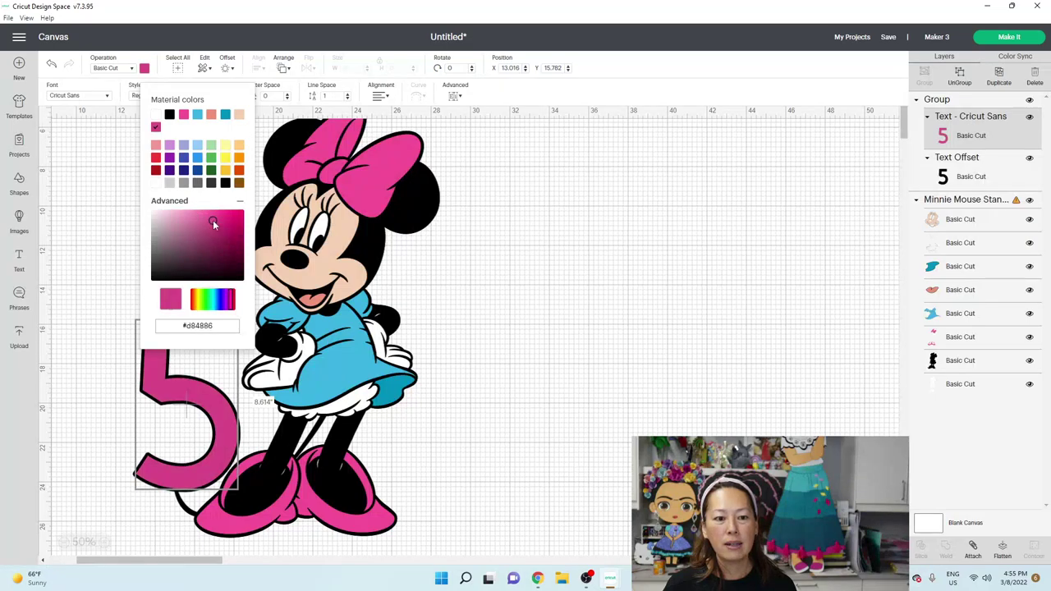
{"action": "left_click", "coordinate": [224, 233]}
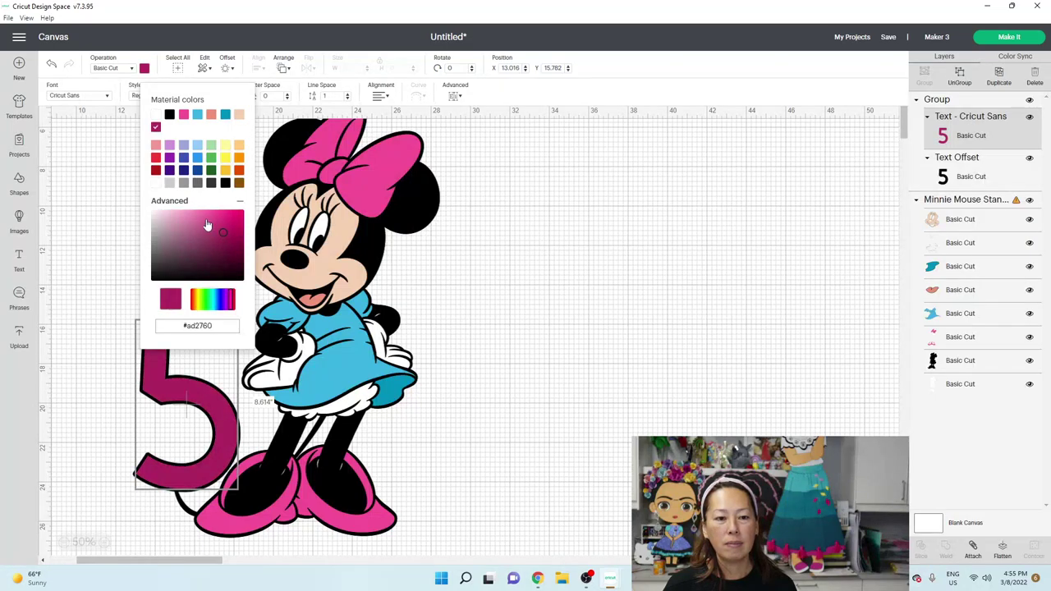
{"action": "left_click", "coordinate": [214, 216]}
{"action": "left_click", "coordinate": [206, 211]}
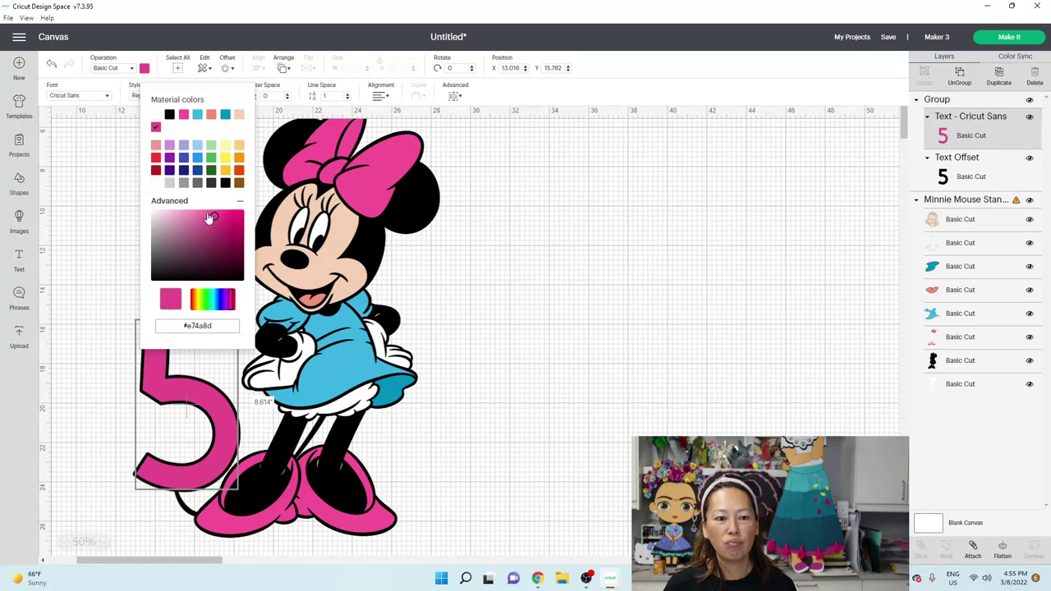
{"action": "left_click", "coordinate": [198, 211]}
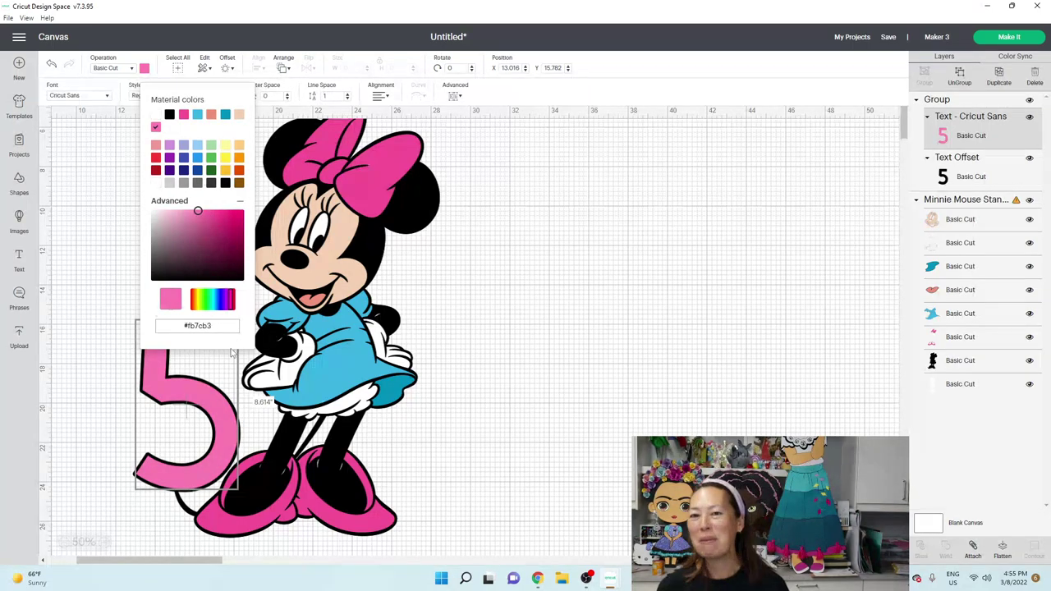
{"action": "left_click", "coordinate": [456, 300]}
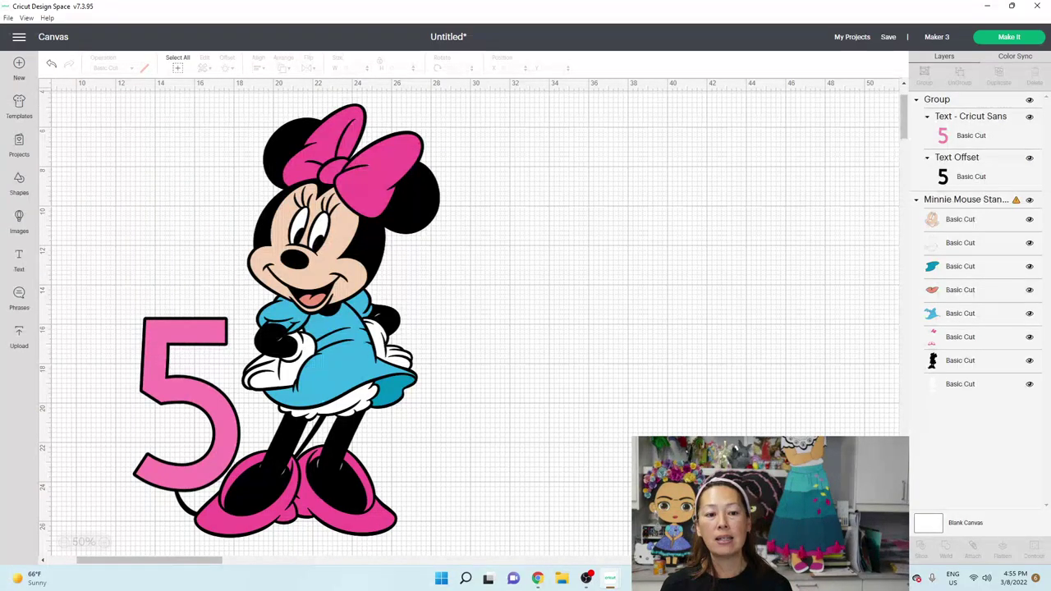
- Send the pink 5 group to the back and move Minnie over it so her legs overlap it
{"action": "left_click", "coordinate": [189, 404]}
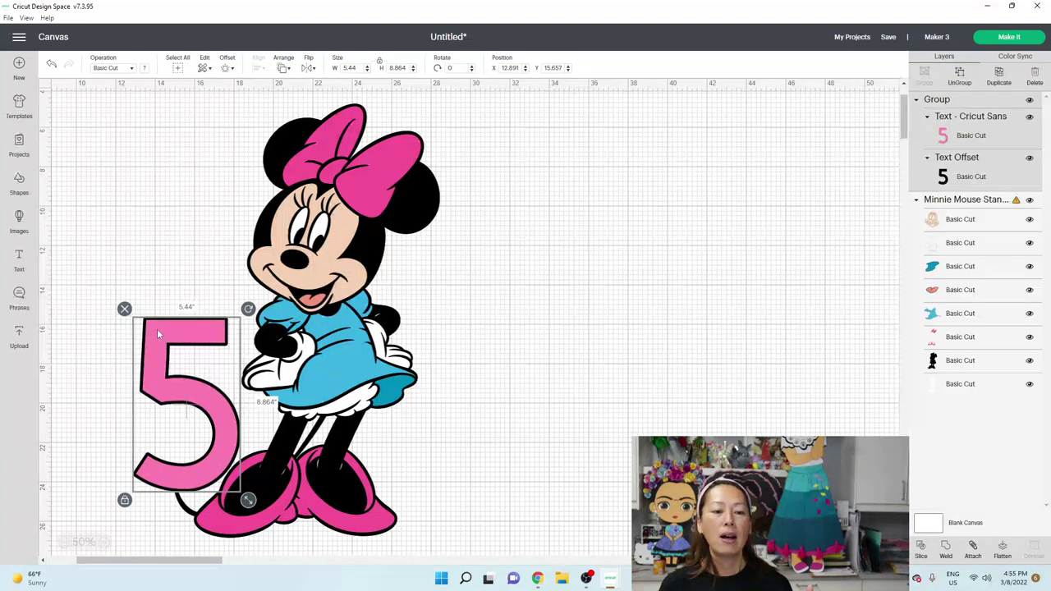
{"action": "left_click_drag", "start_coordinate": [180, 385], "coordinate": [222, 393]}
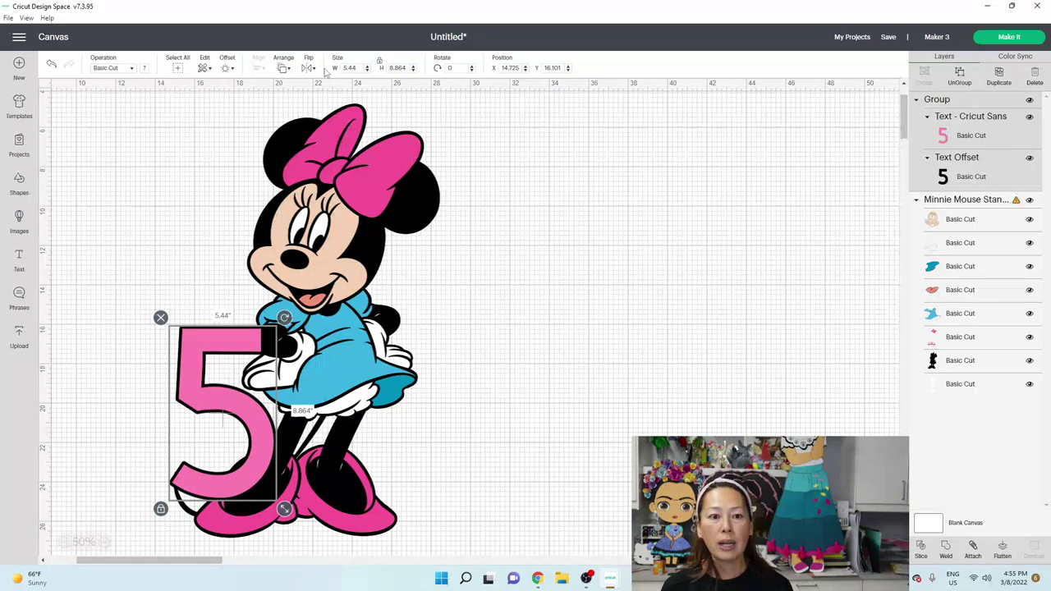
{"action": "left_click", "coordinate": [282, 70]}
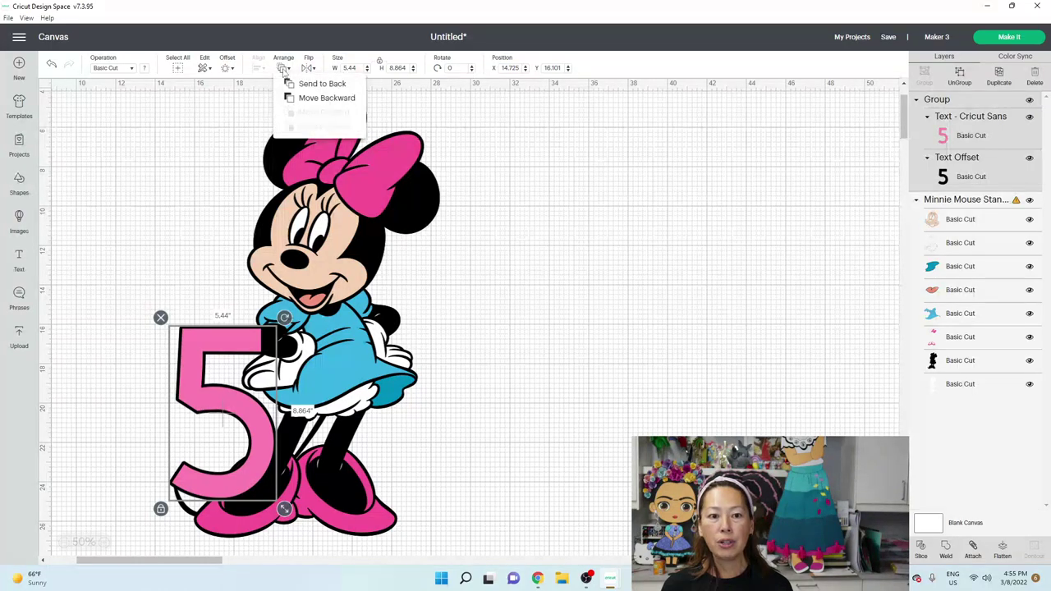
{"action": "left_click", "coordinate": [293, 87]}
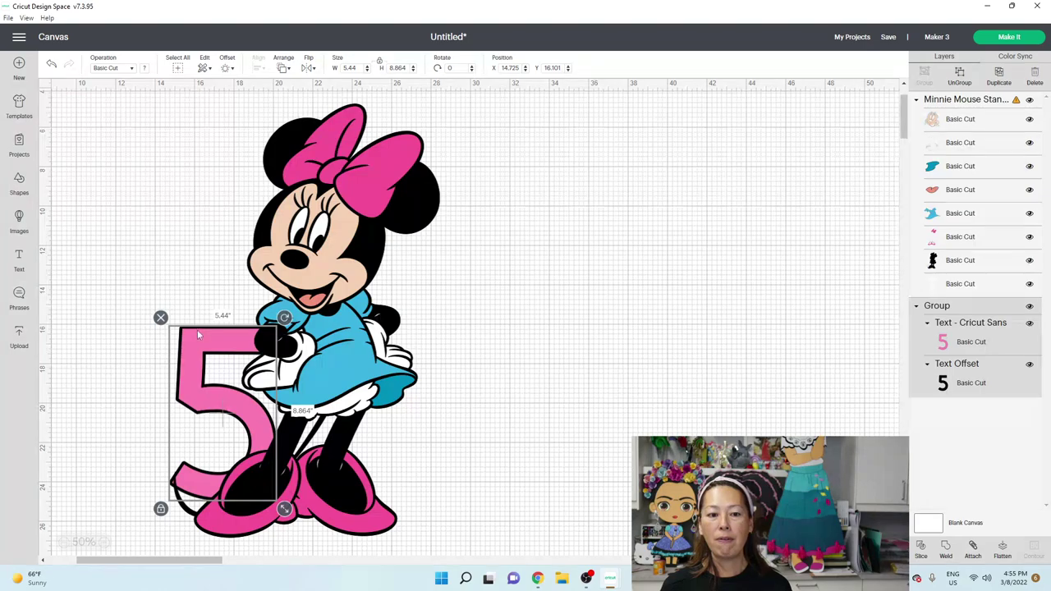
{"action": "mouse_move", "coordinate": [197, 329]}
{"action": "left_mouse_down"}
{"action": "mouse_move", "coordinate": [208, 364]}
{"action": "mouse_move", "coordinate": [215, 322]}
{"action": "left_mouse_up"}
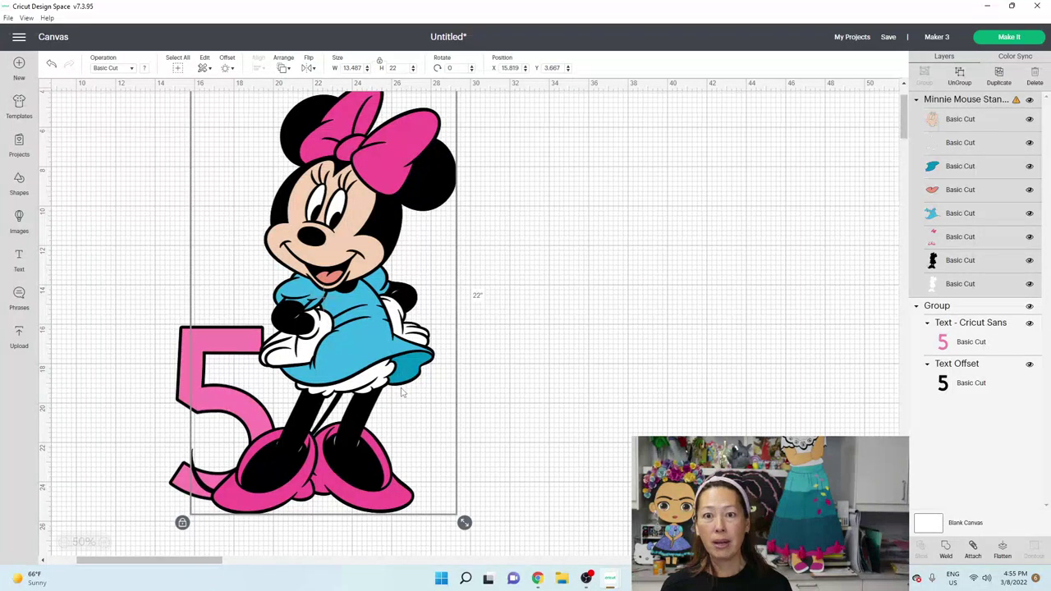
{"action": "left_click", "coordinate": [563, 381]}
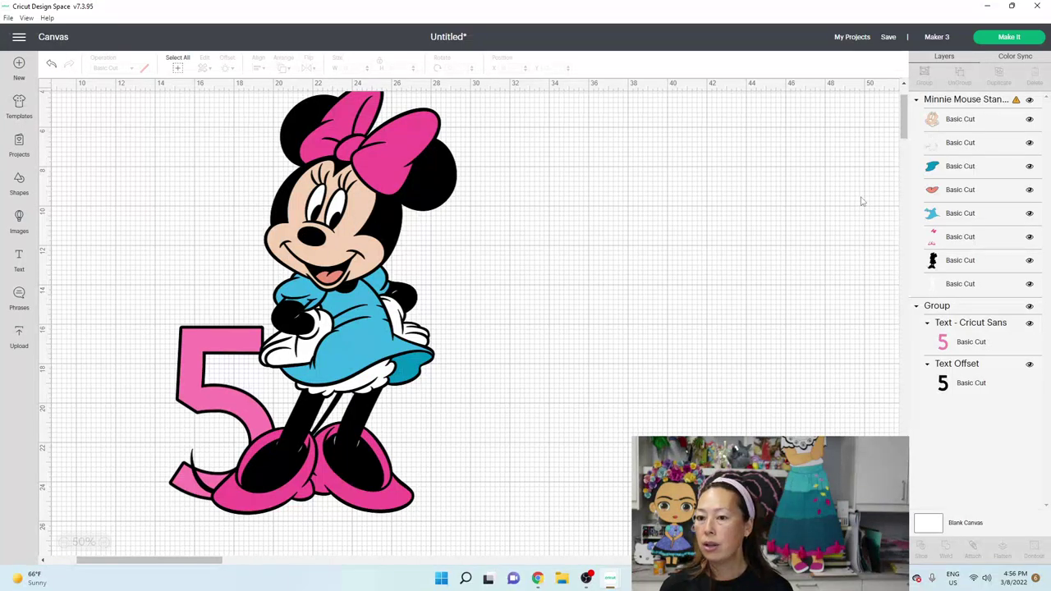
- Weld the Text Offset layer with Minnie's black Basic Cut layer into one Weld Result
{"action": "left_click", "coordinate": [967, 383]}
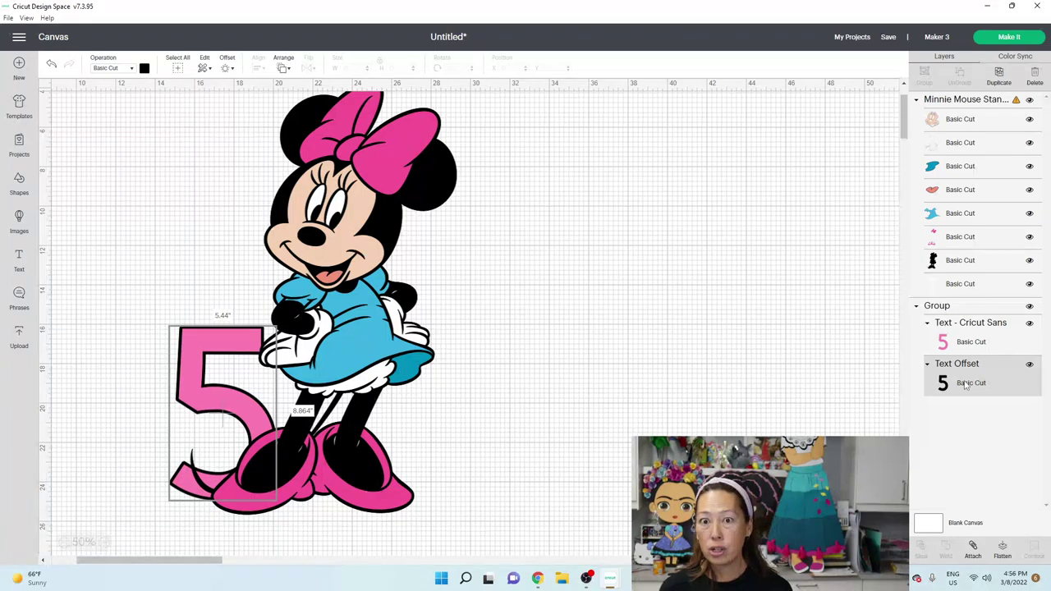
{"action": "left_click", "coordinate": [961, 261], "text": "shift"}
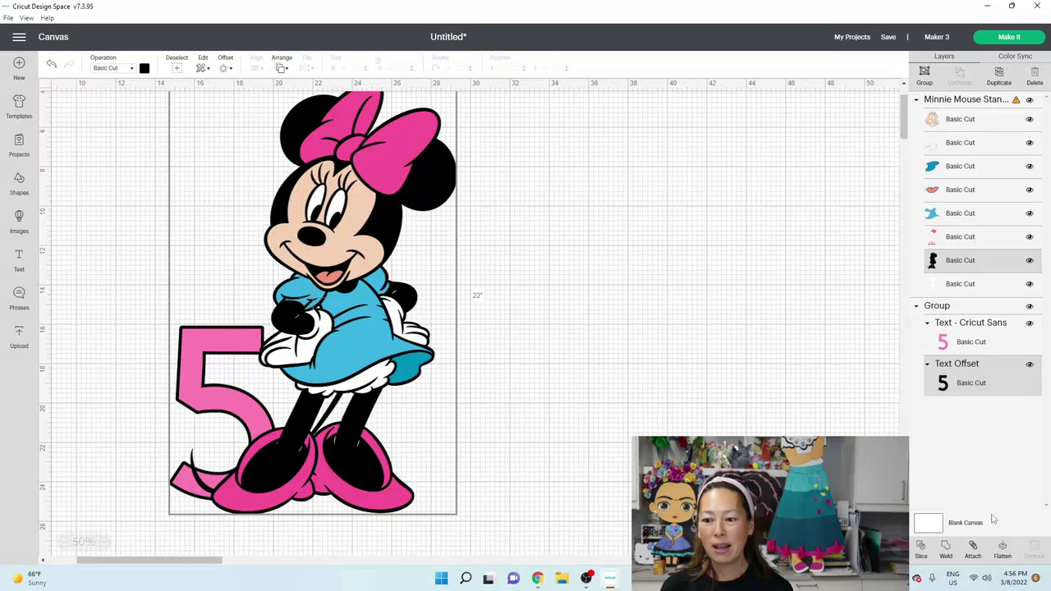
{"action": "left_click", "coordinate": [946, 548]}
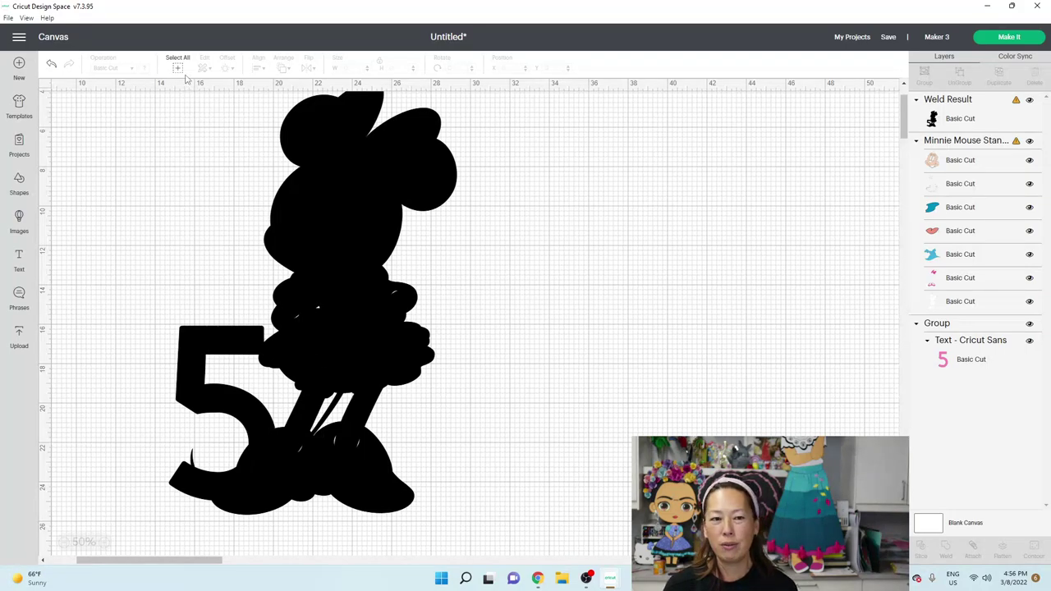
- Send the 14.582 by 22 inch welded black silhouette to the back, behind Minnie and the 5
{"action": "left_click", "coordinate": [389, 150]}
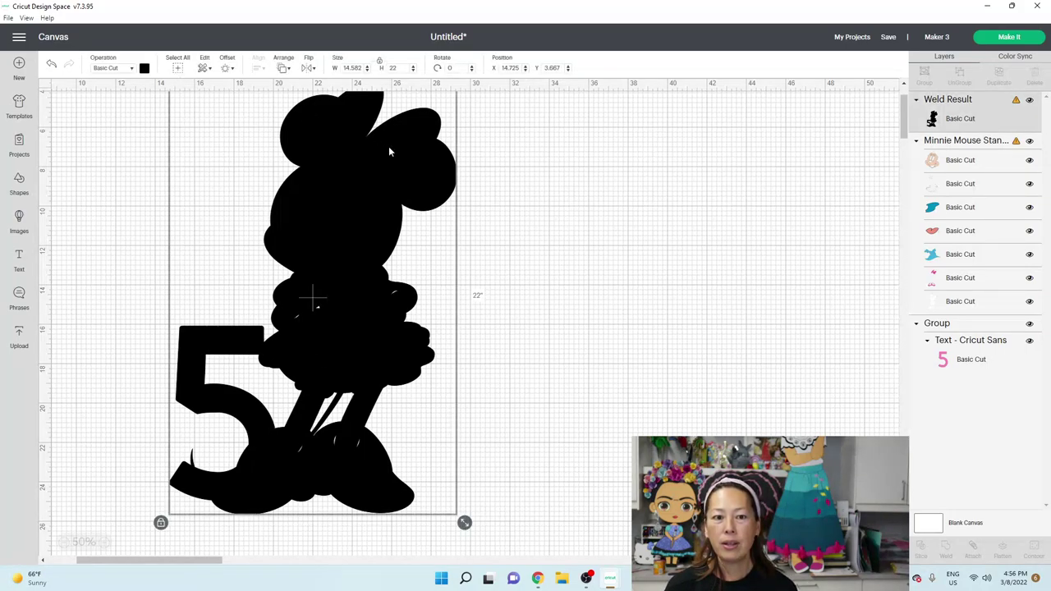
{"action": "left_click", "coordinate": [284, 69]}
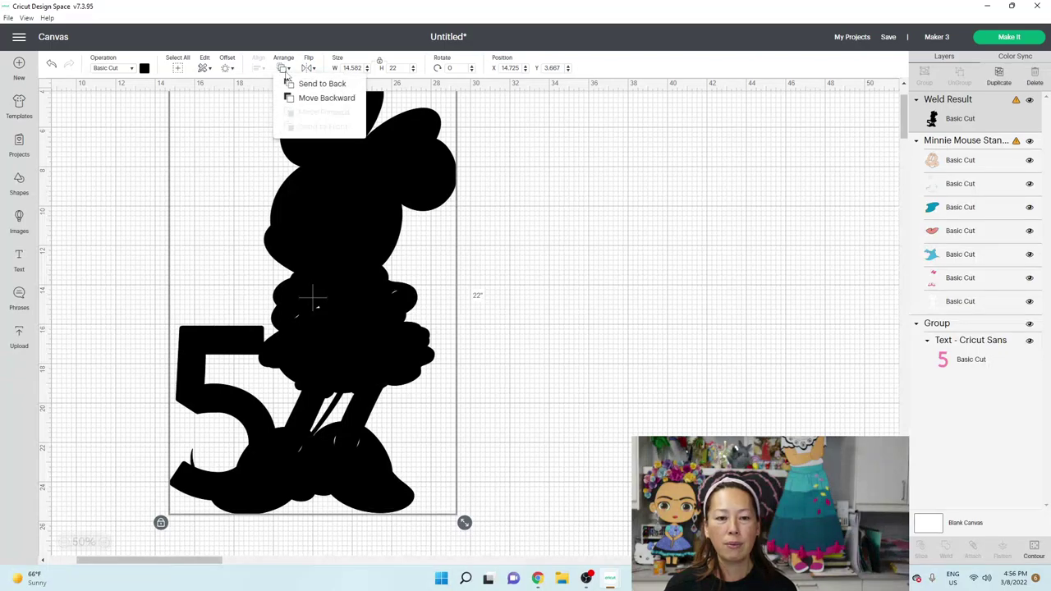
{"action": "left_click", "coordinate": [290, 85]}
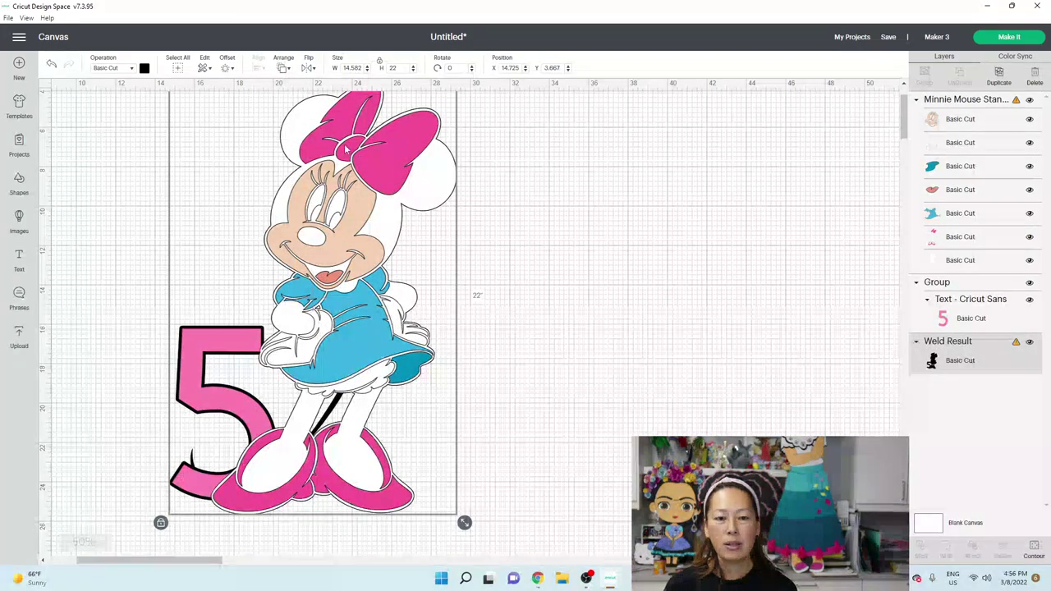
{"action": "left_click", "coordinate": [596, 198]}
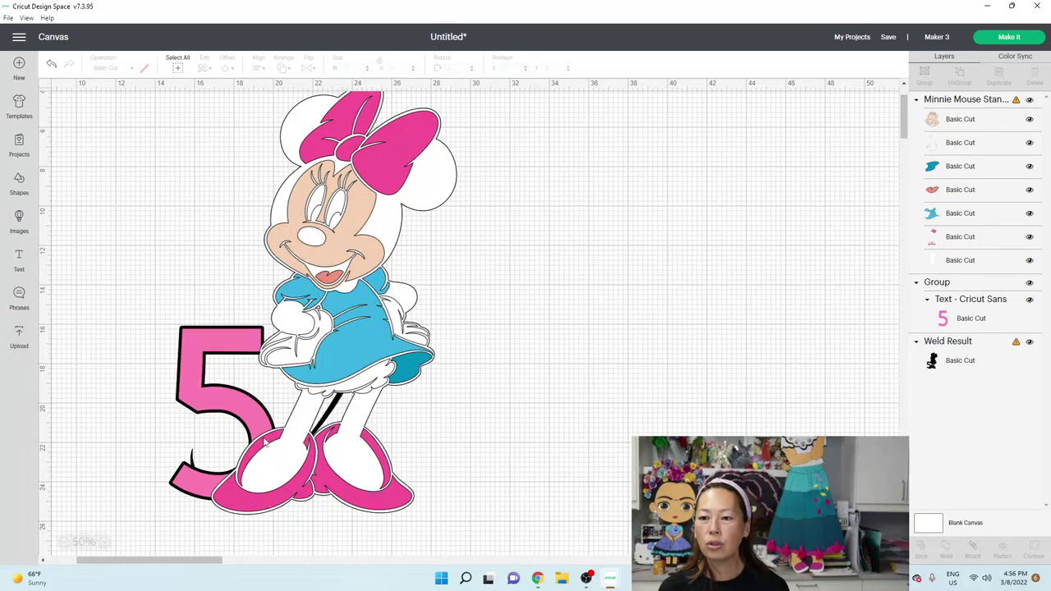
{"action": "left_click", "coordinate": [946, 356]}
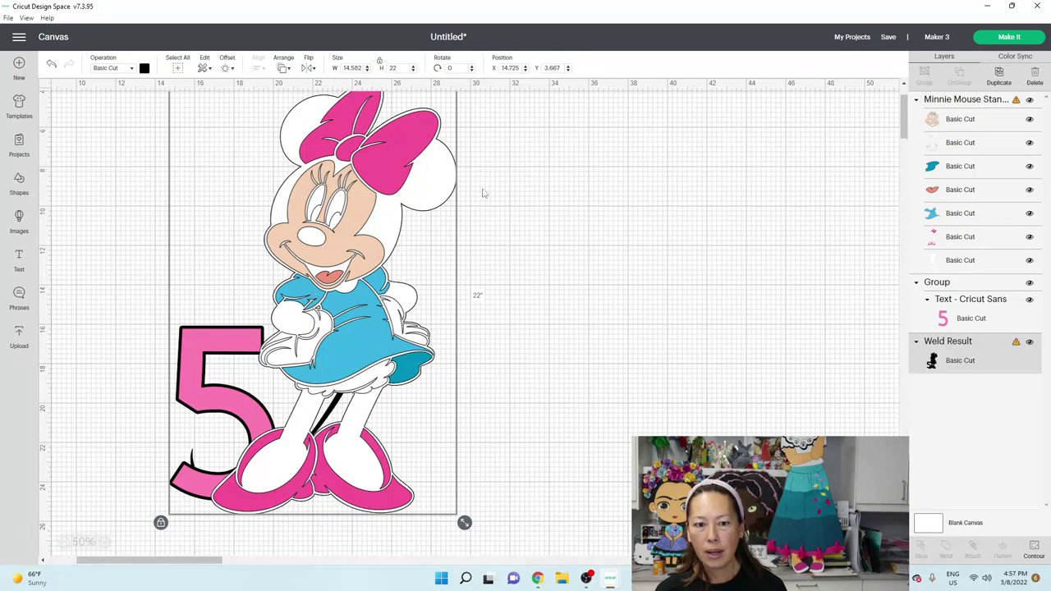
- Change Minnie's white Basic Cut layer to black, then check the black and welded layers
{"action": "left_click", "coordinate": [951, 261]}
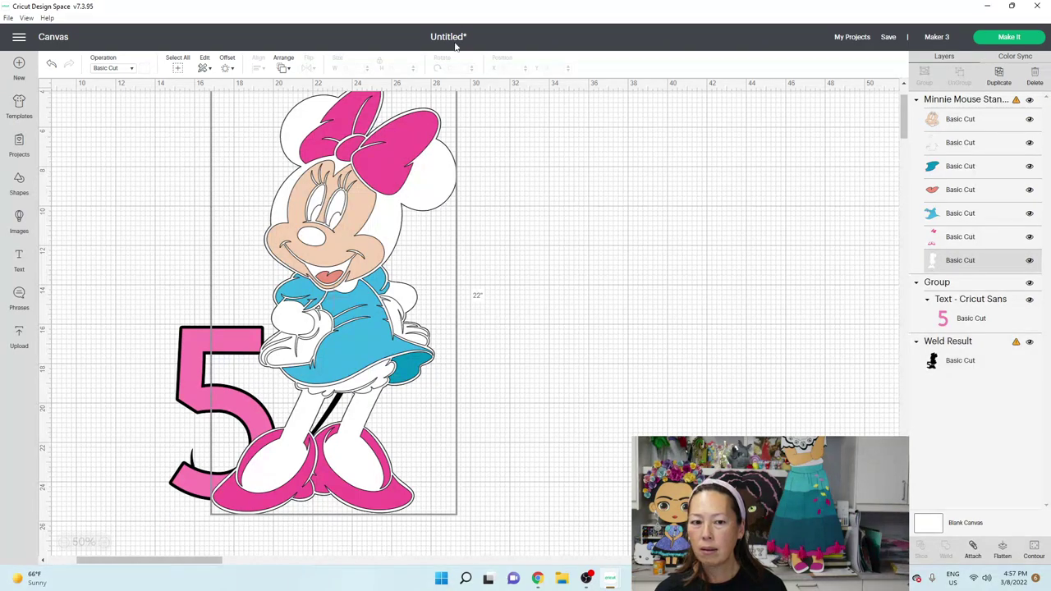
{"action": "left_click", "coordinate": [143, 69]}
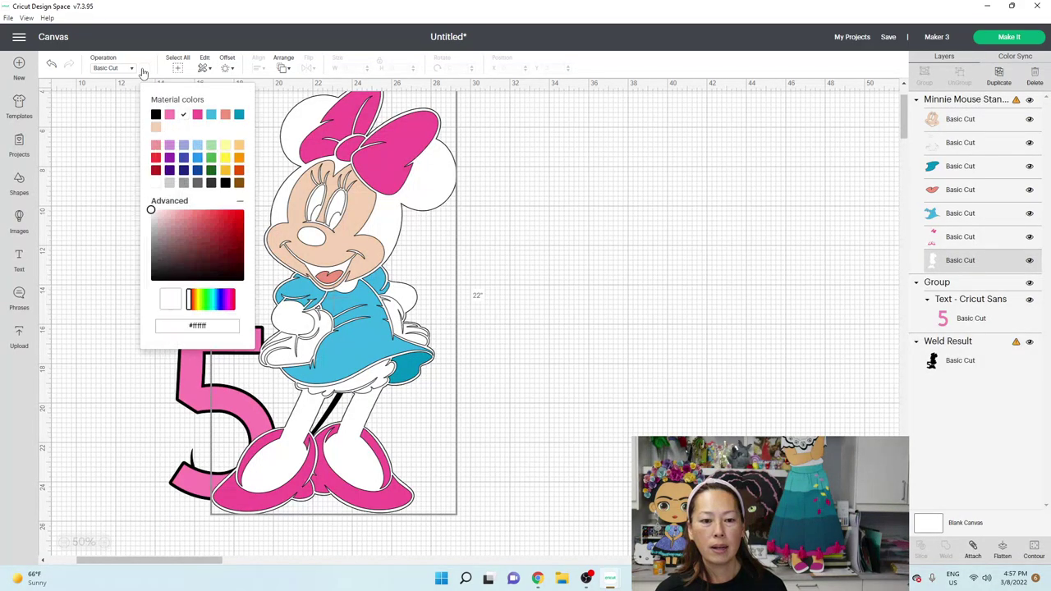
{"action": "left_click", "coordinate": [156, 115]}
{"action": "left_click", "coordinate": [753, 211]}
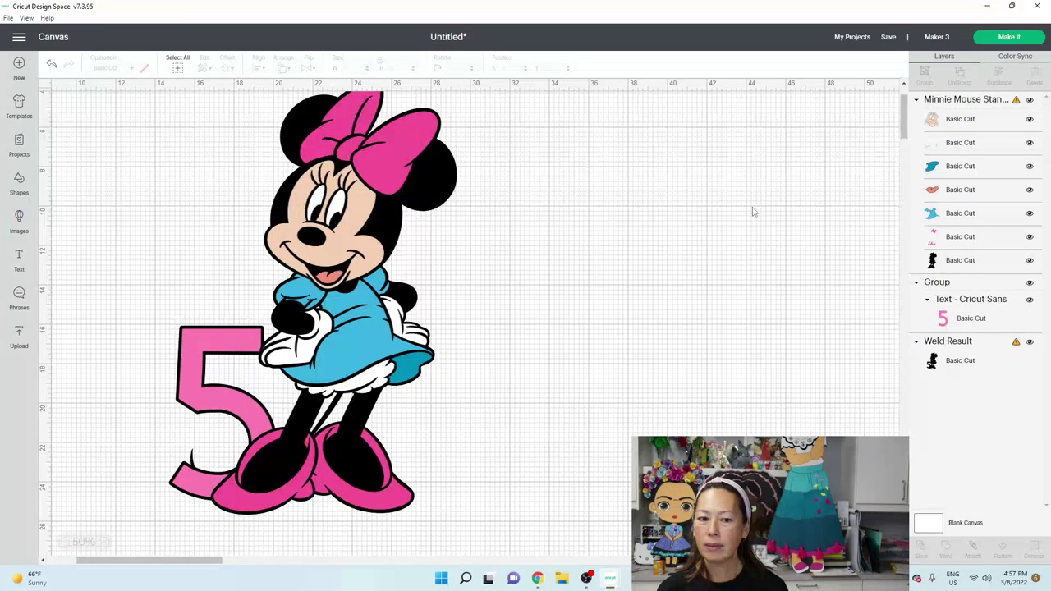
{"action": "left_click", "coordinate": [975, 260]}
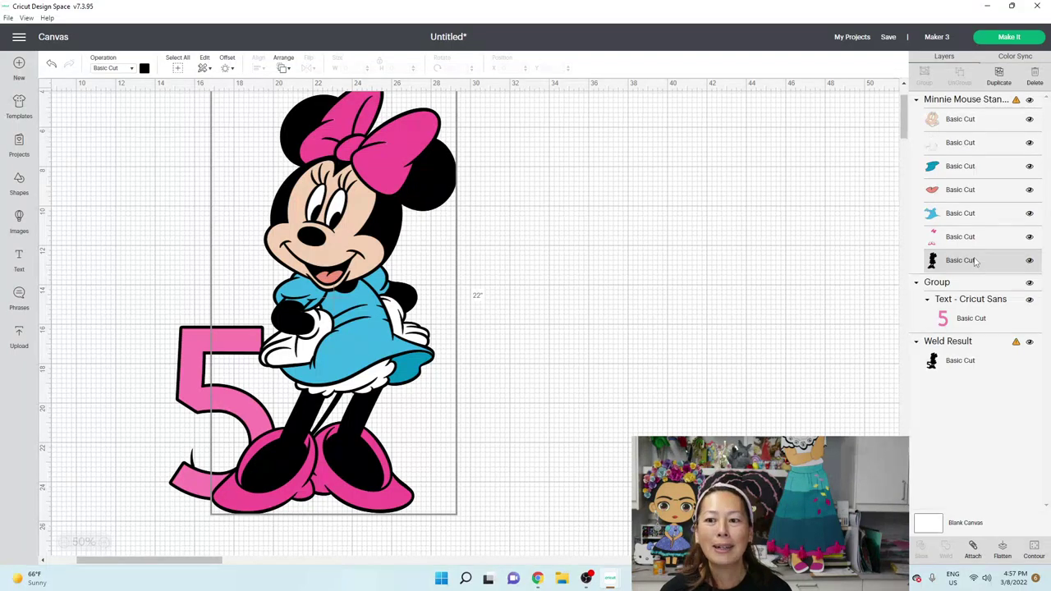
{"action": "left_click", "coordinate": [962, 362]}
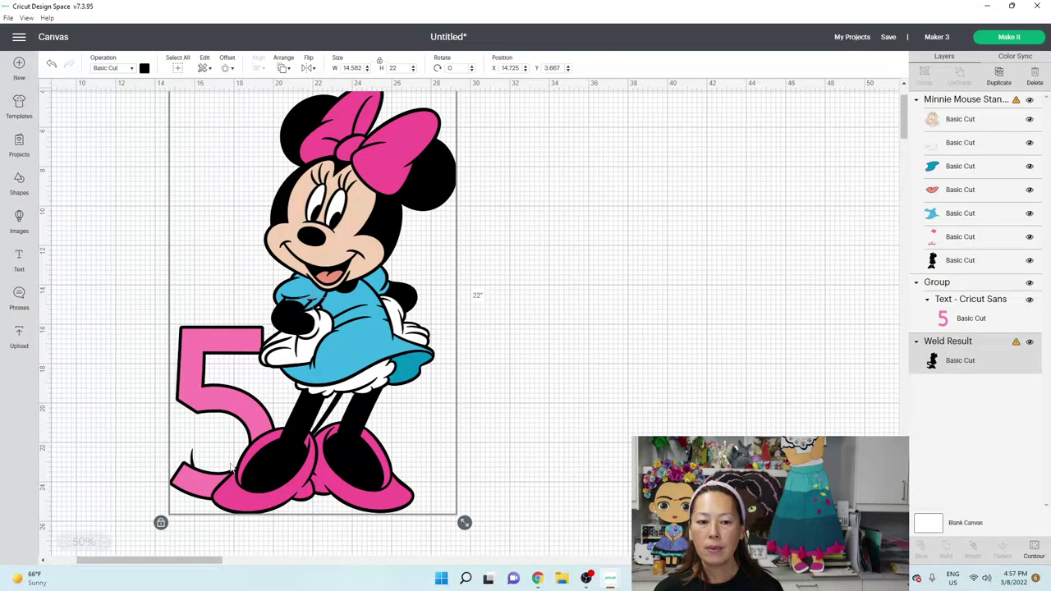
{"action": "left_click", "coordinate": [607, 335]}
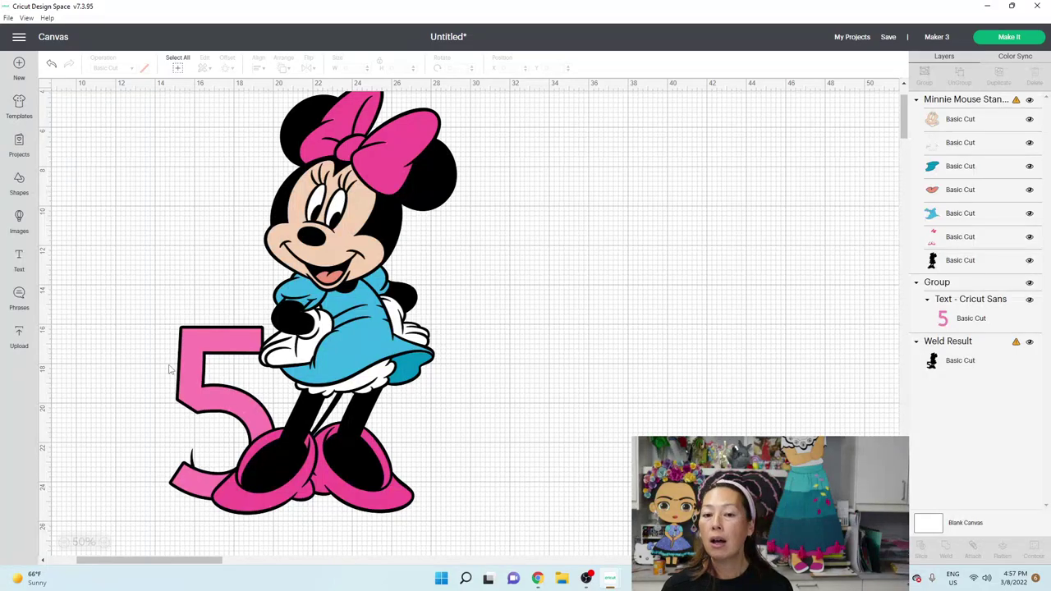
{"action": "left_click", "coordinate": [994, 262]}
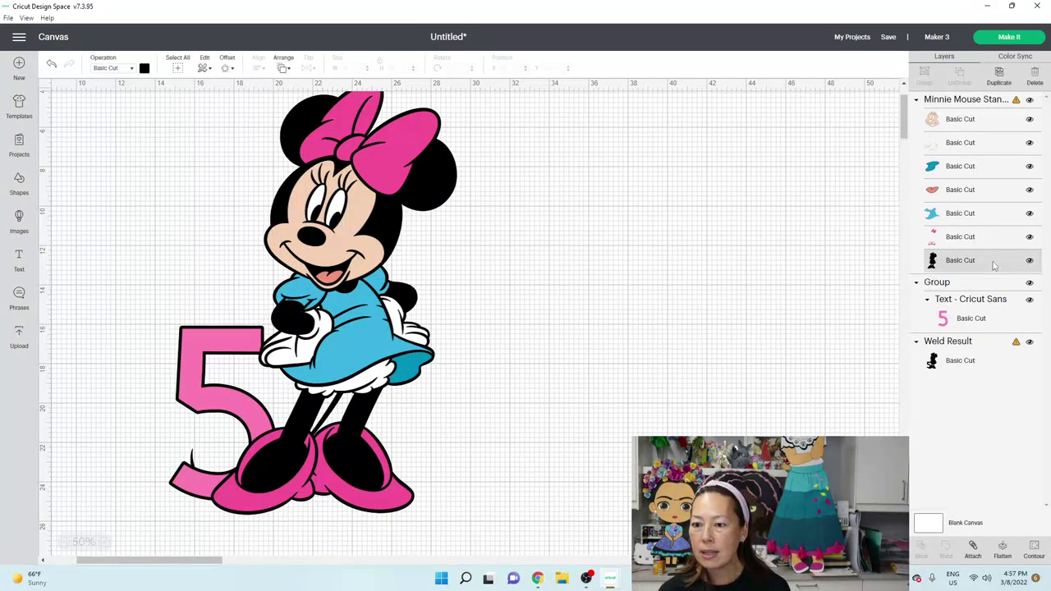
{"action": "left_click", "coordinate": [986, 236]}
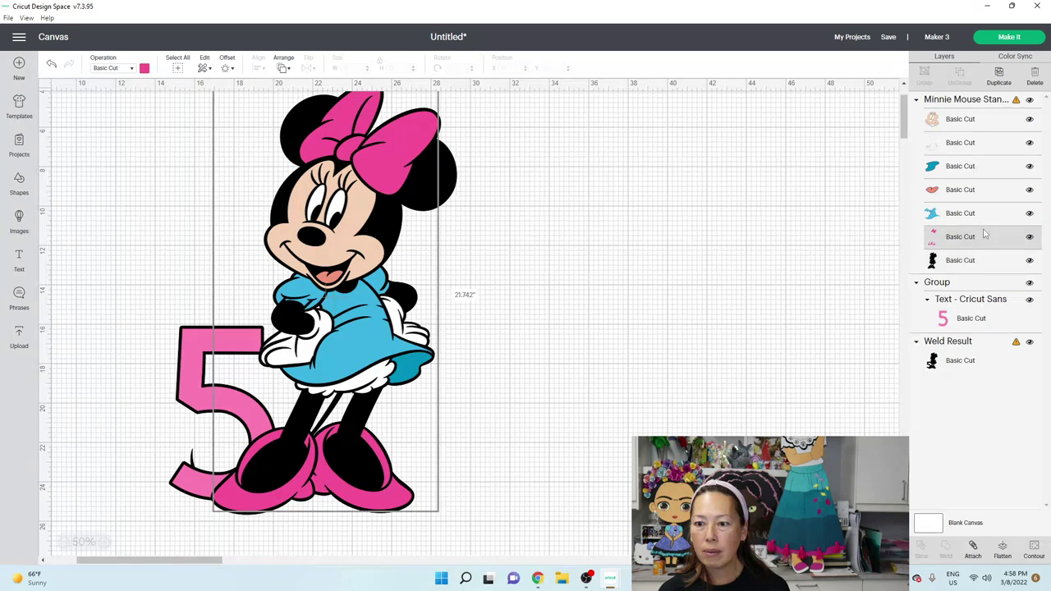
{"action": "left_click", "coordinate": [960, 144]}
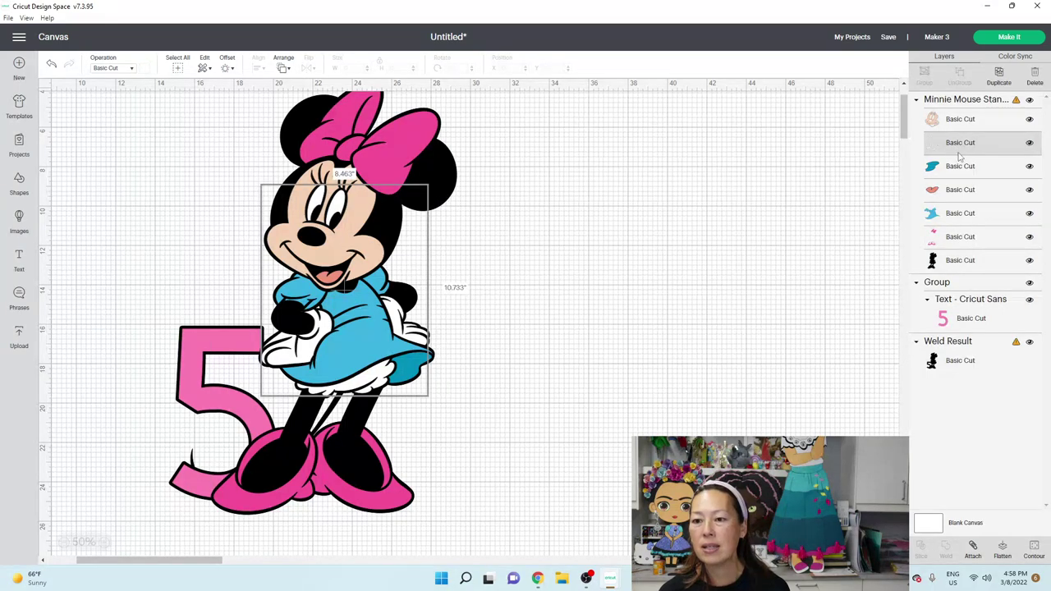
{"action": "left_click", "coordinate": [962, 238]}
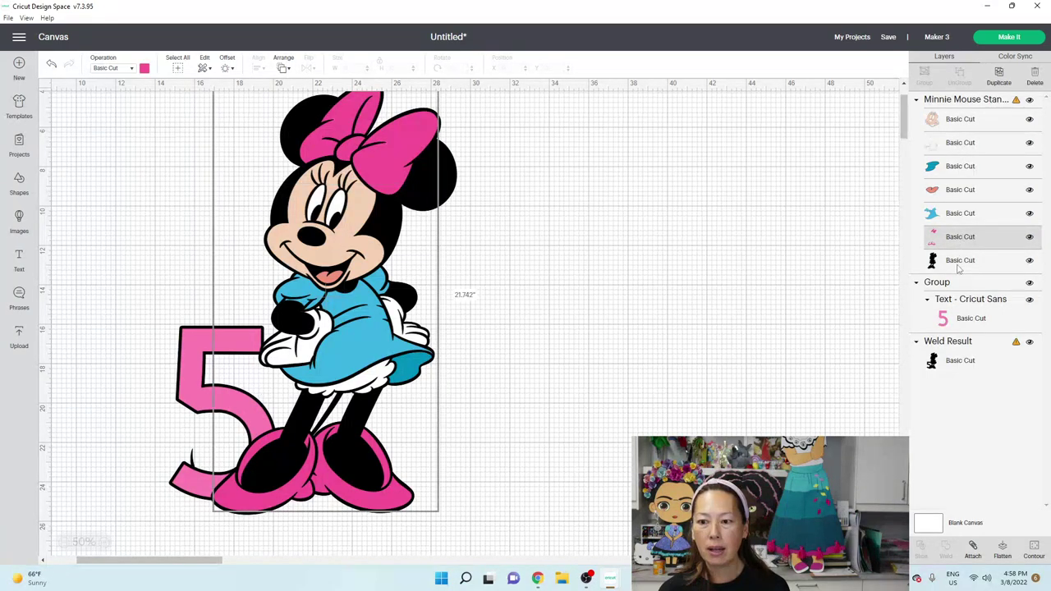
{"action": "left_click", "coordinate": [958, 263]}
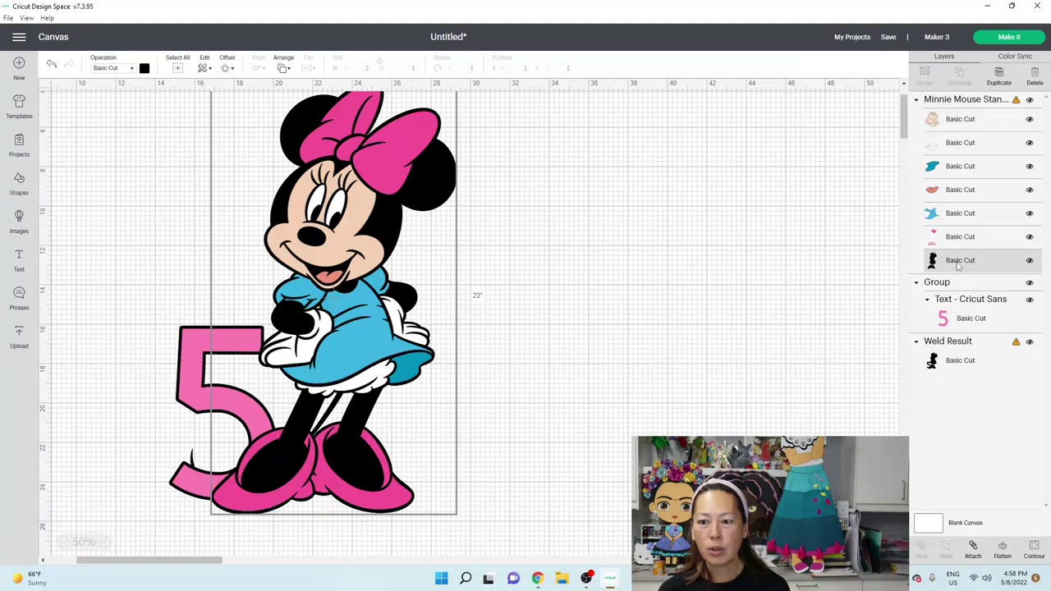
{"action": "left_click", "coordinate": [955, 373]}
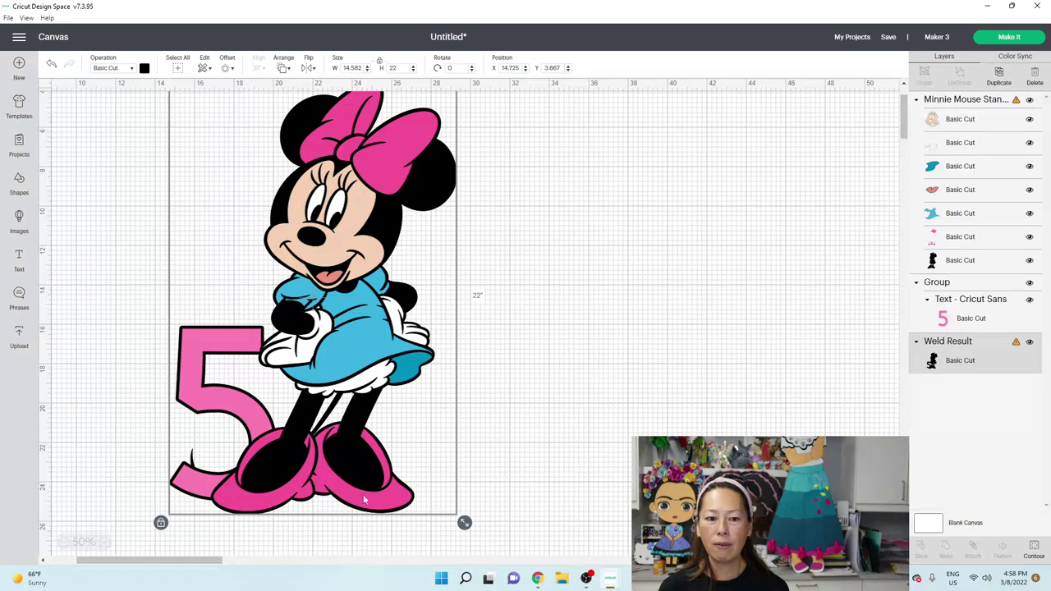
{"action": "left_click", "coordinate": [988, 258]}
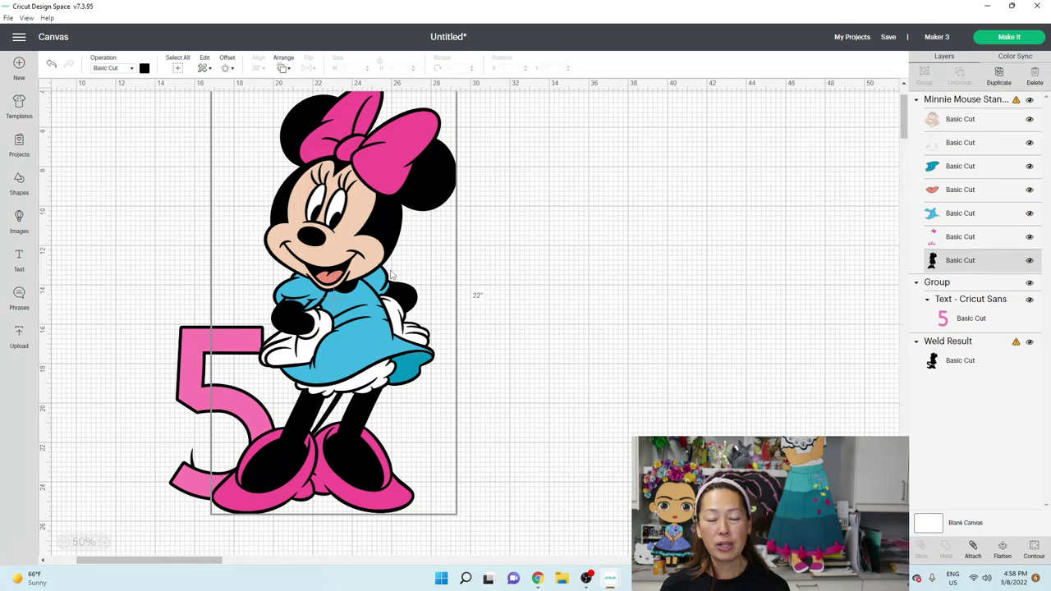
{"action": "left_click", "coordinate": [595, 274]}
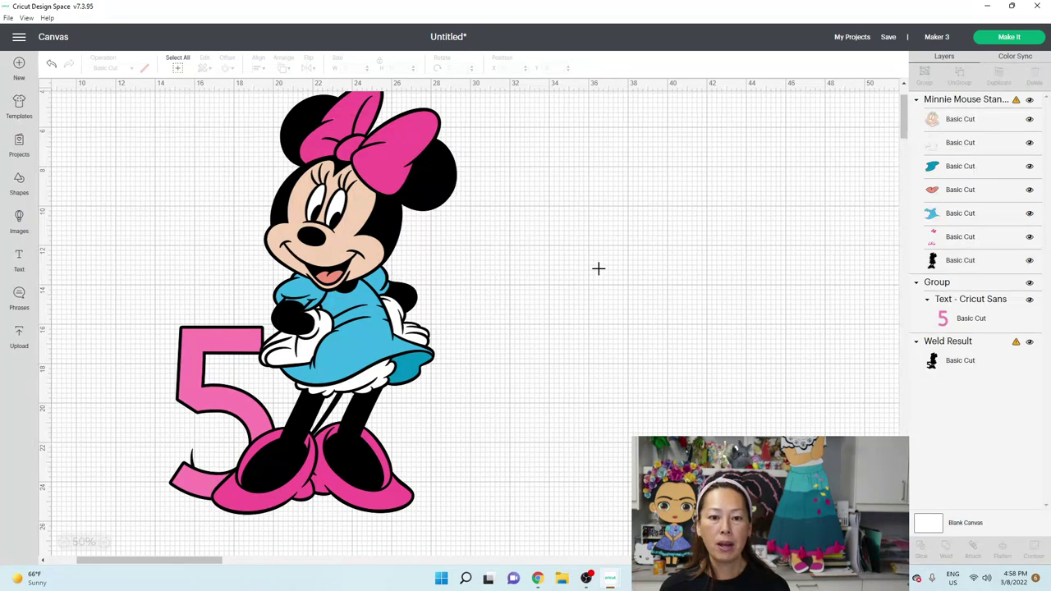
{"action": "scroll", "coordinate": [600, 274], "scroll_direction": "up", "scroll_amount": 1}
{"action": "scroll", "coordinate": [600, 273], "scroll_direction": "down", "scroll_amount": 2}
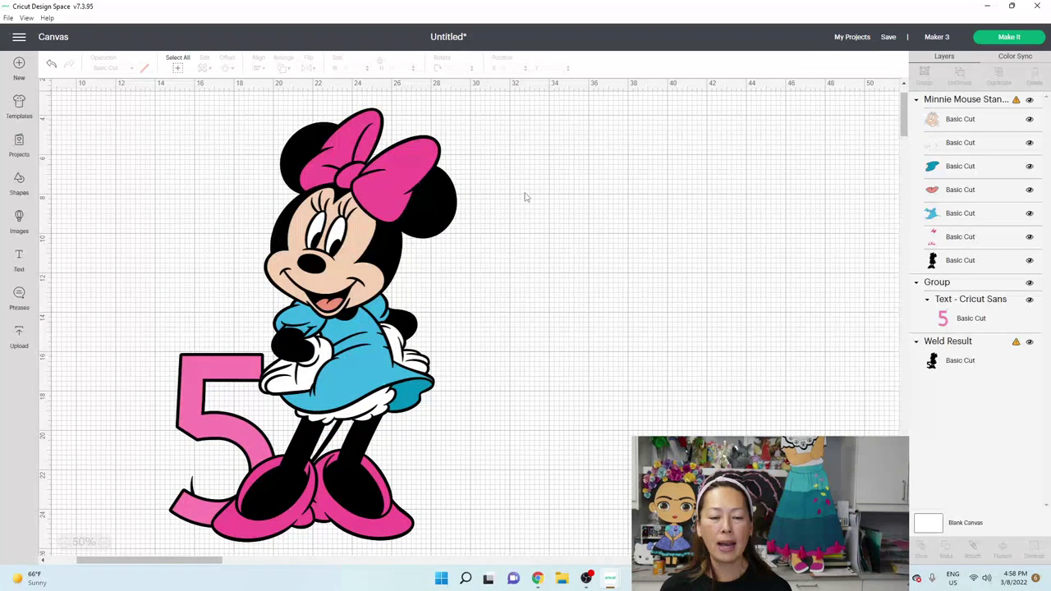
- Search Images for 'disney minnie' and add the purchased standing Minnie to the canvas
{"action": "left_click", "coordinate": [18, 224]}
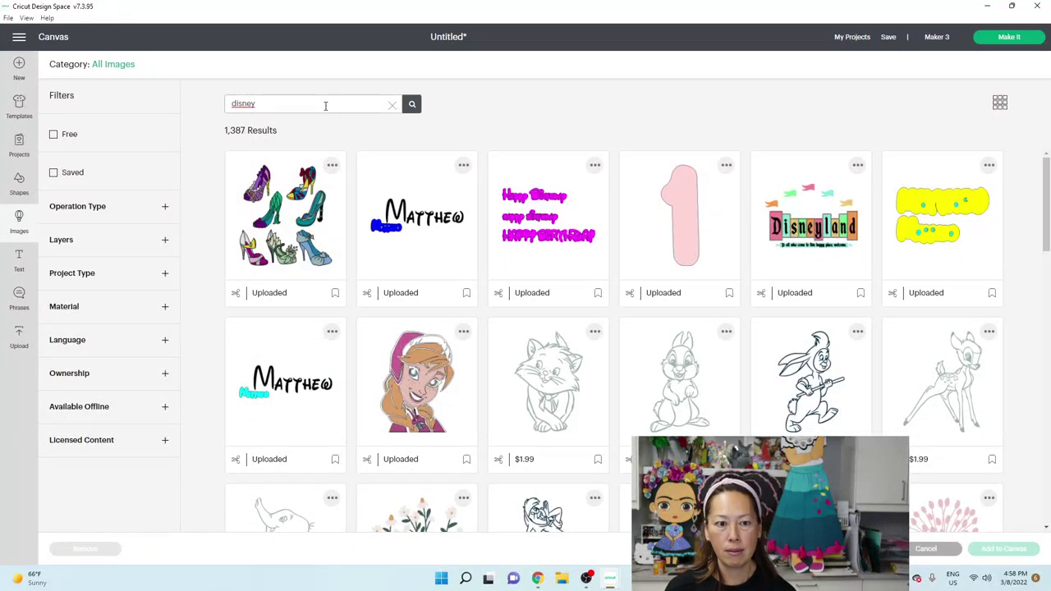
{"action": "key", "text": "Return"}
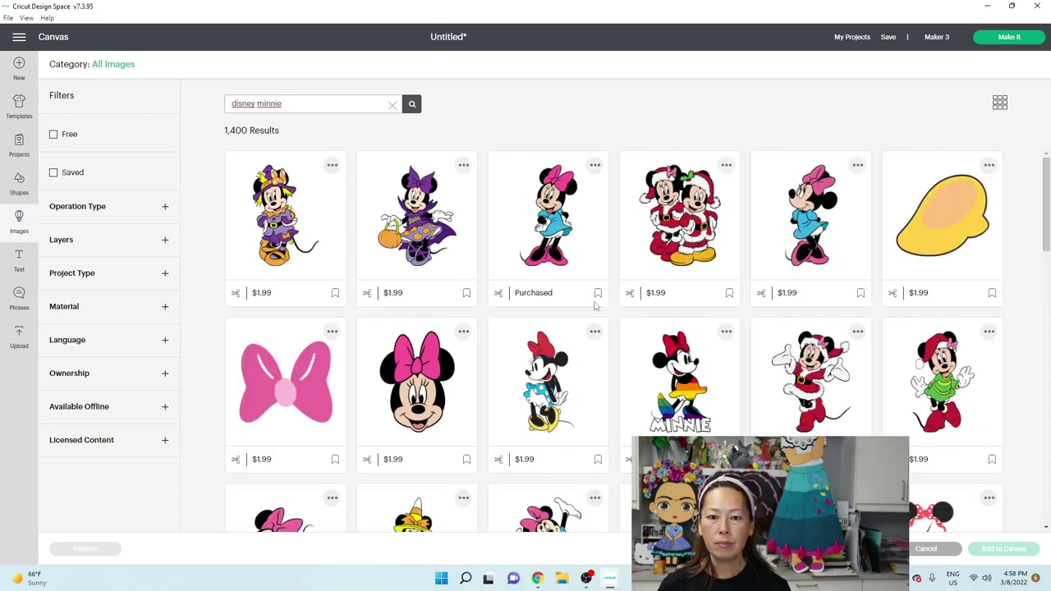
{"action": "left_click", "coordinate": [573, 252]}
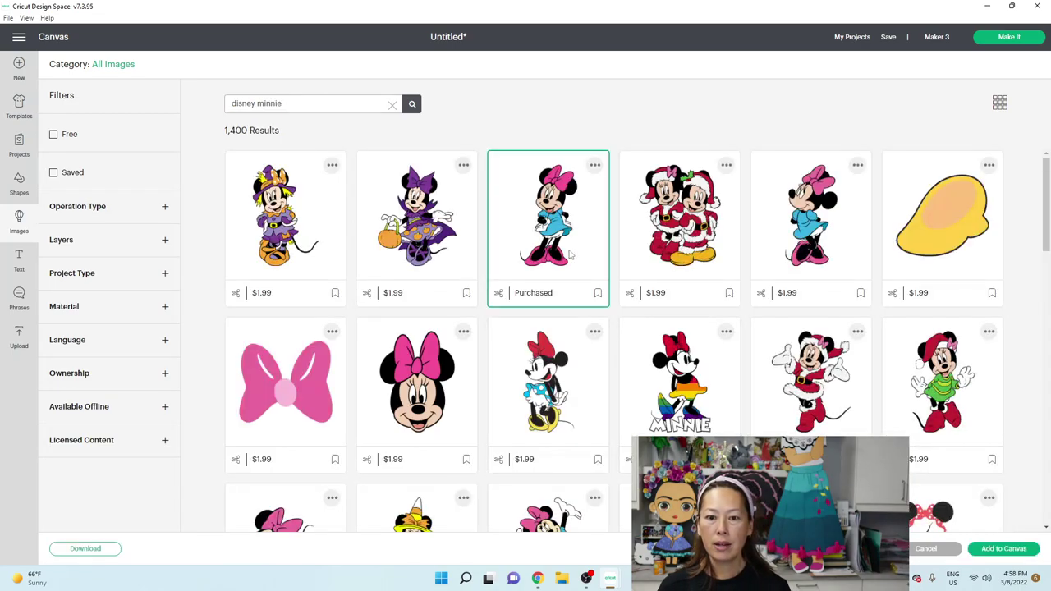
{"action": "left_click", "coordinate": [1008, 549]}
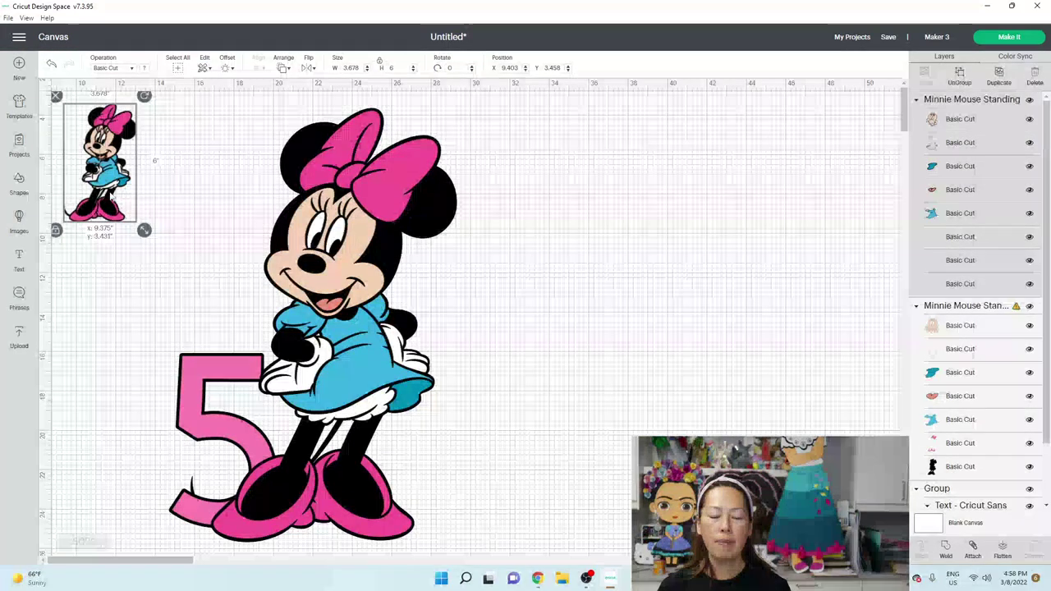
- Resize the new Minnie to 22 inches tall (13.487 in wide) beside the first
{"action": "left_click", "coordinate": [424, 223]}
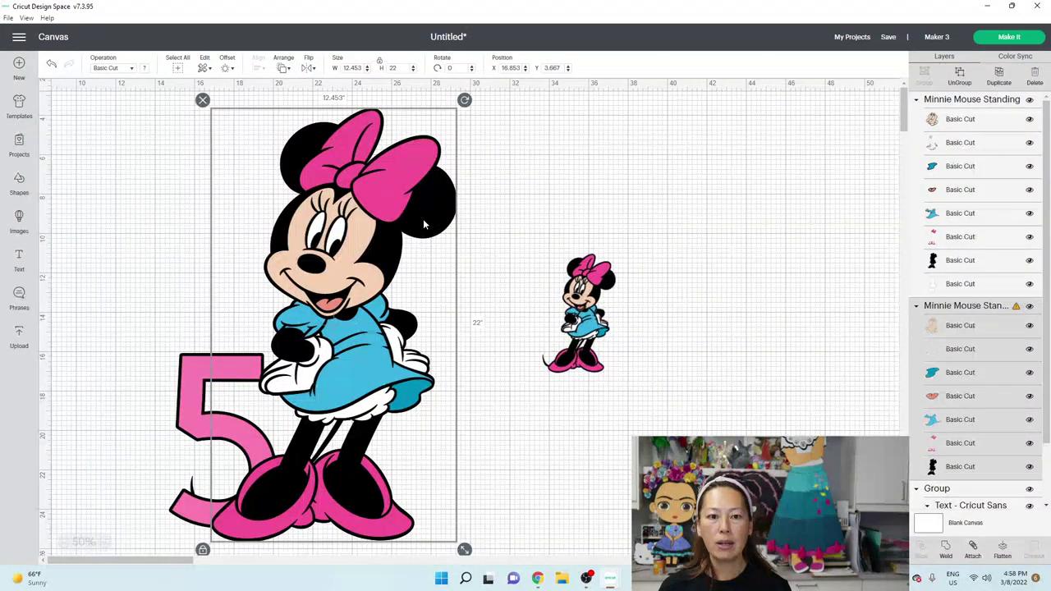
{"action": "left_click_drag", "start_coordinate": [576, 315], "coordinate": [577, 314]}
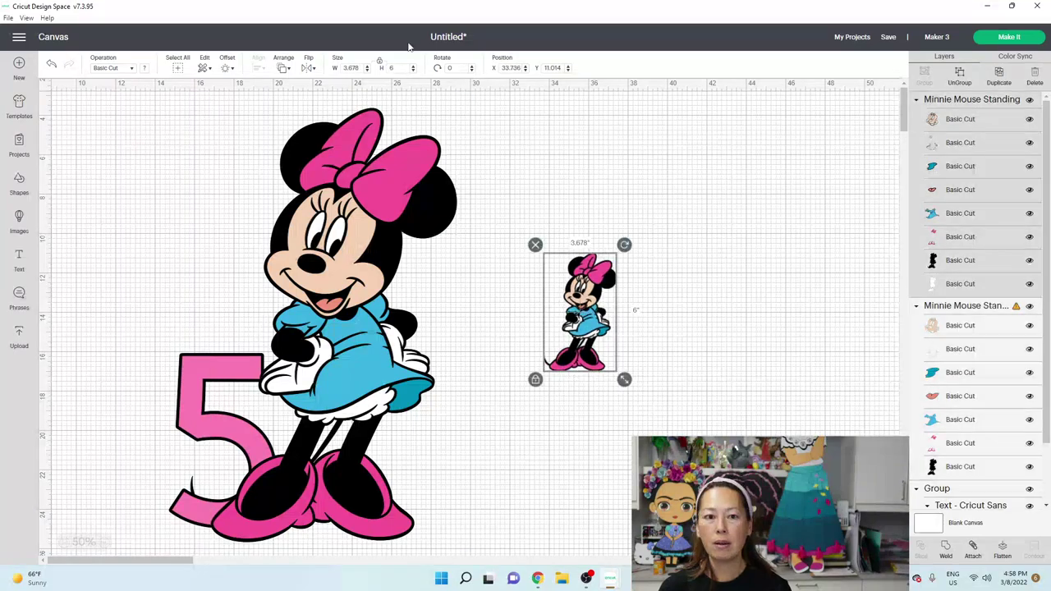
{"action": "left_click", "coordinate": [403, 67]}
{"action": "type", "text": "22"}
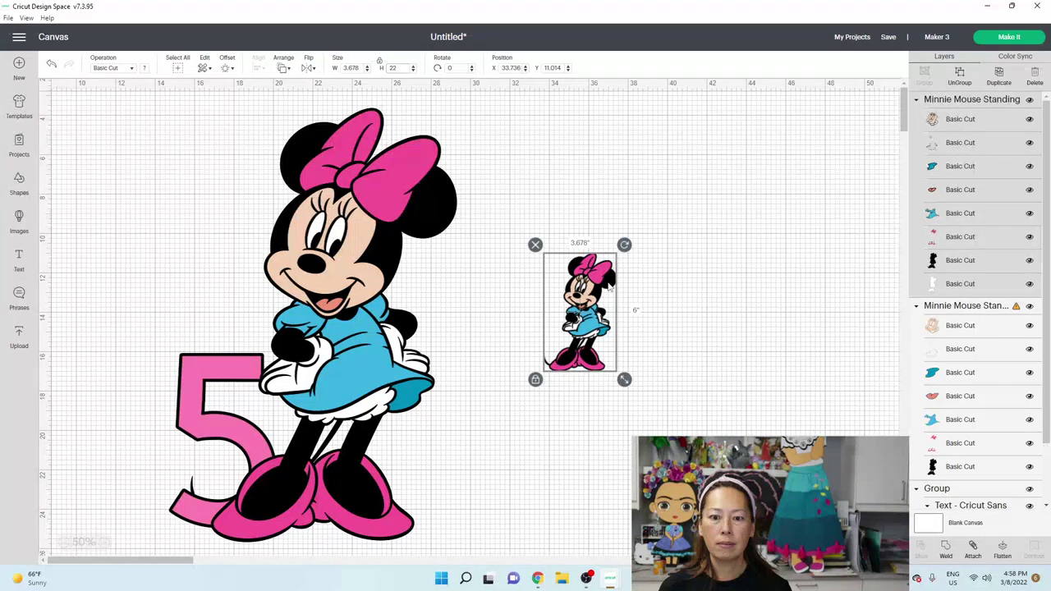
{"action": "key", "text": "Return"}
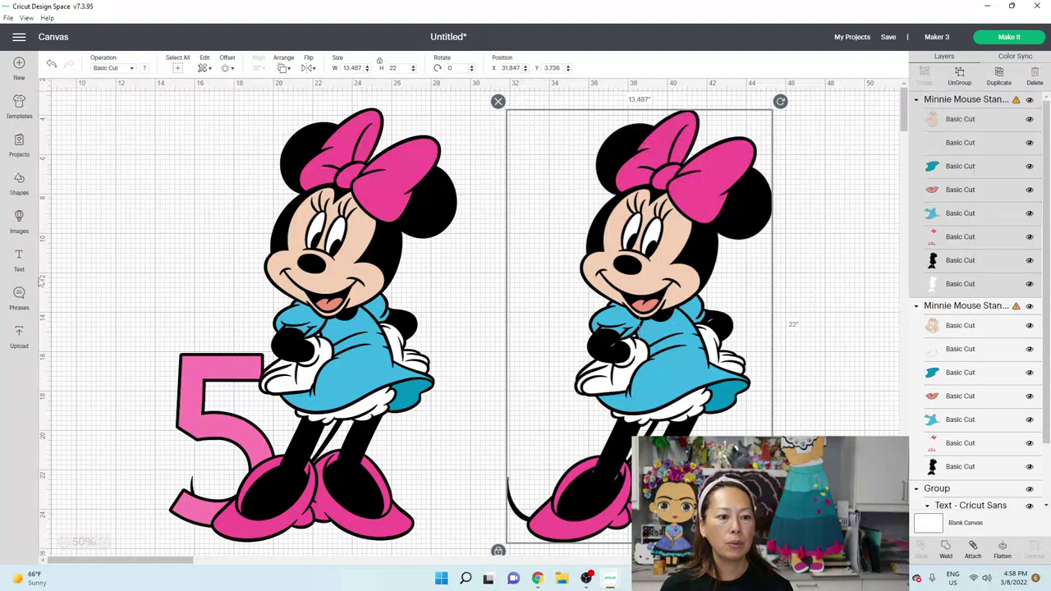
- Add a text box and set its font to Disney Pooh
{"action": "left_click", "coordinate": [19, 256]}
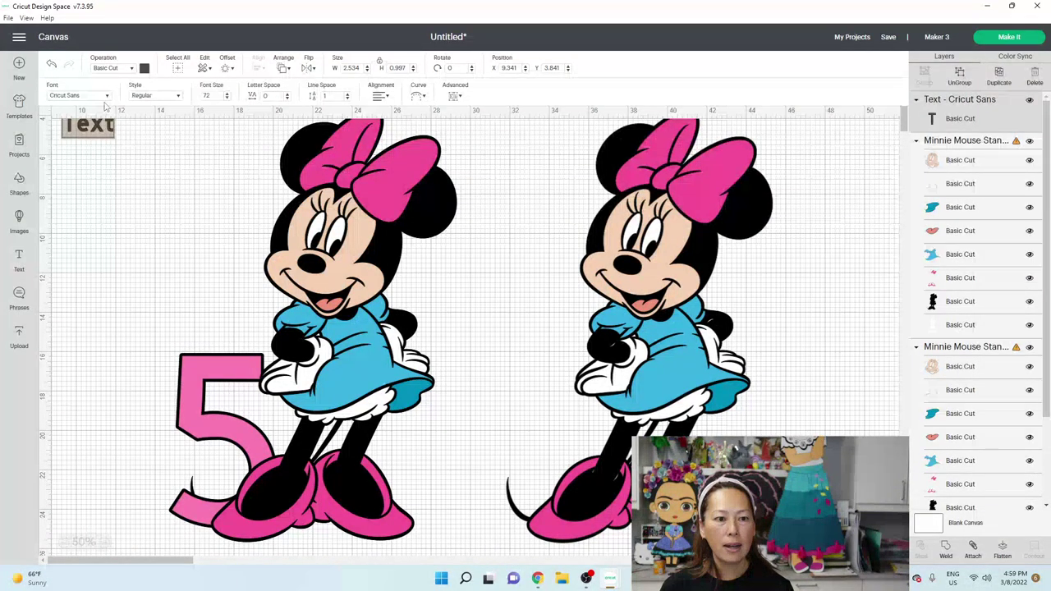
{"action": "left_click", "coordinate": [123, 69]}
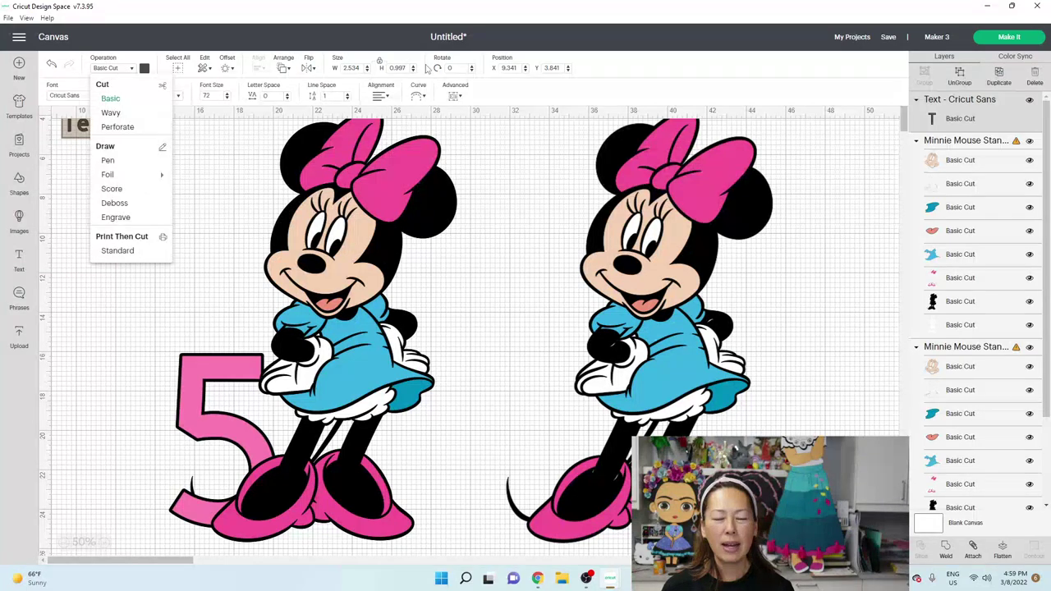
{"action": "left_click", "coordinate": [94, 96]}
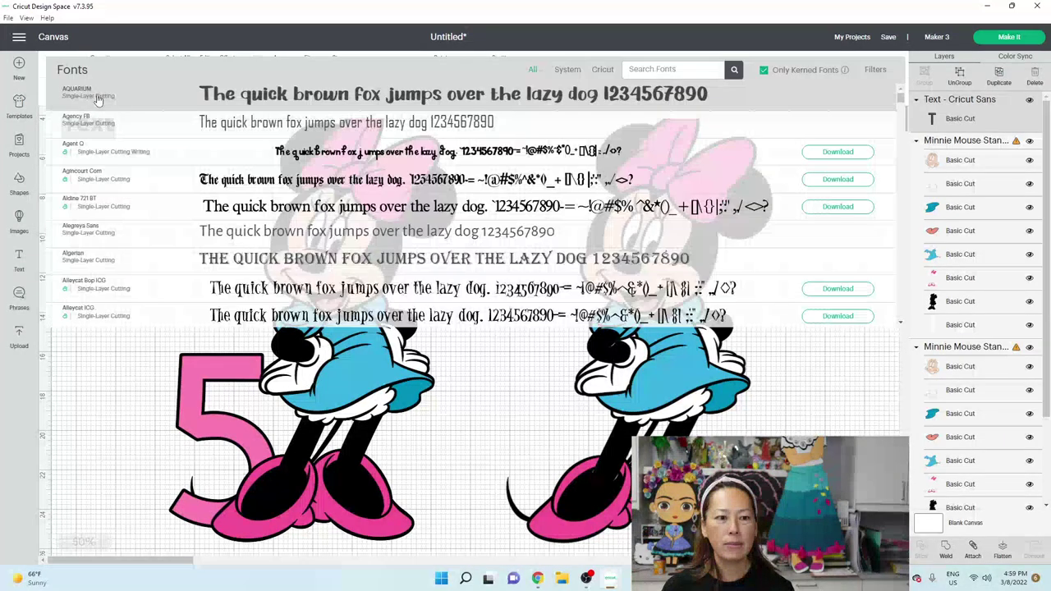
{"action": "type", "text": "DI"}
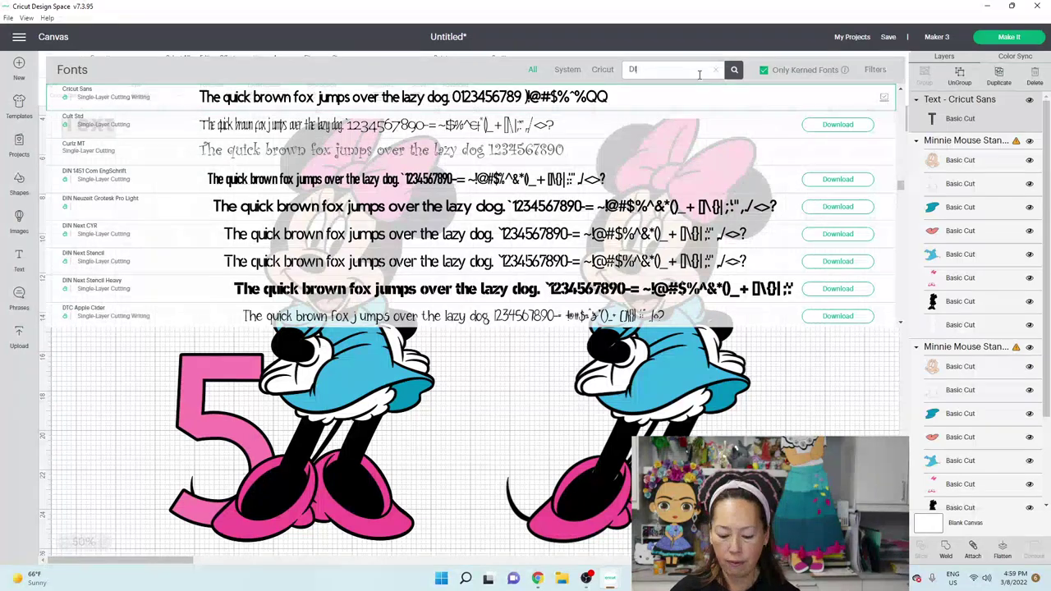
{"action": "type", "text": "SNEY"}
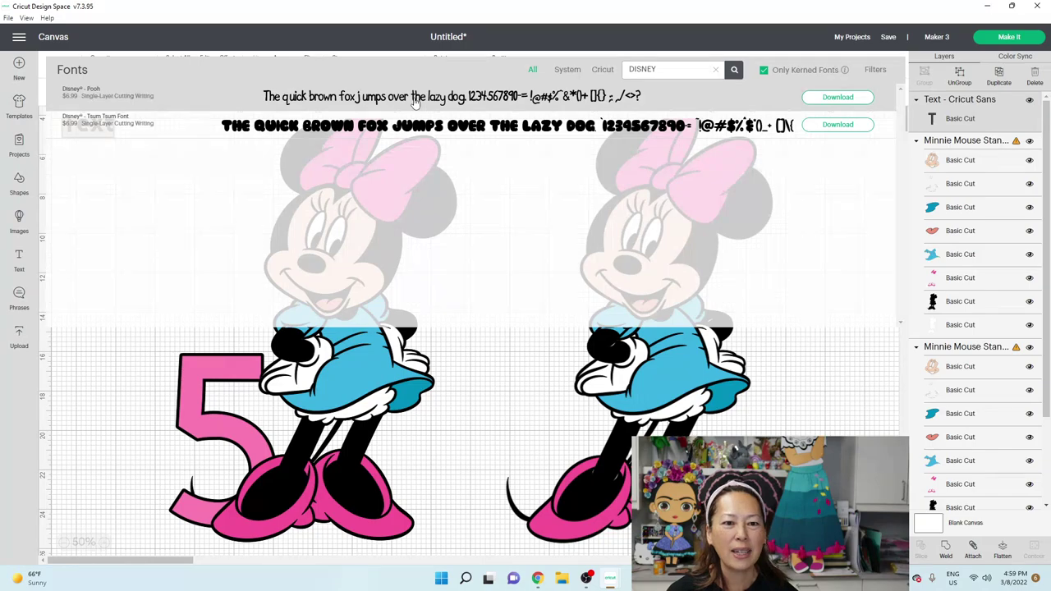
{"action": "left_click", "coordinate": [414, 98]}
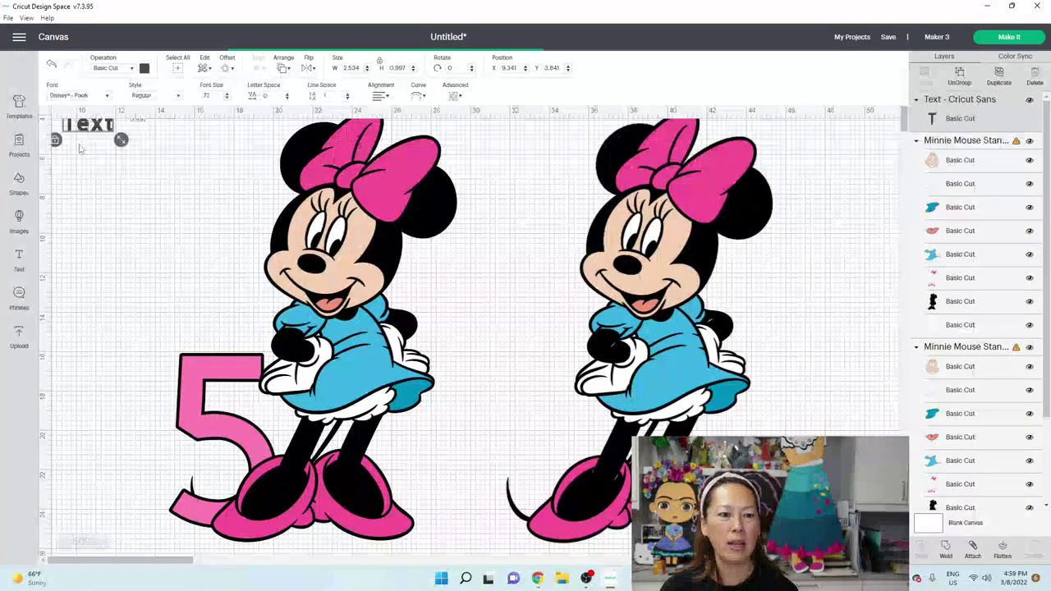
- Move the text beside the first Minnie's head and change its wording to CHARLOTTE
{"action": "left_click_drag", "start_coordinate": [92, 134], "coordinate": [156, 237]}
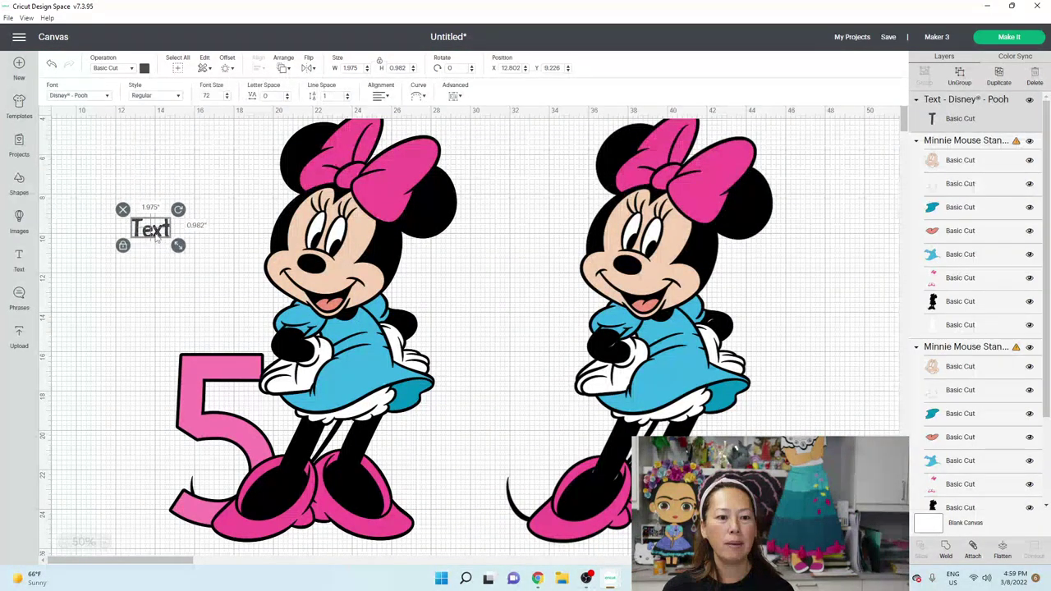
{"action": "double_click", "coordinate": [154, 233]}
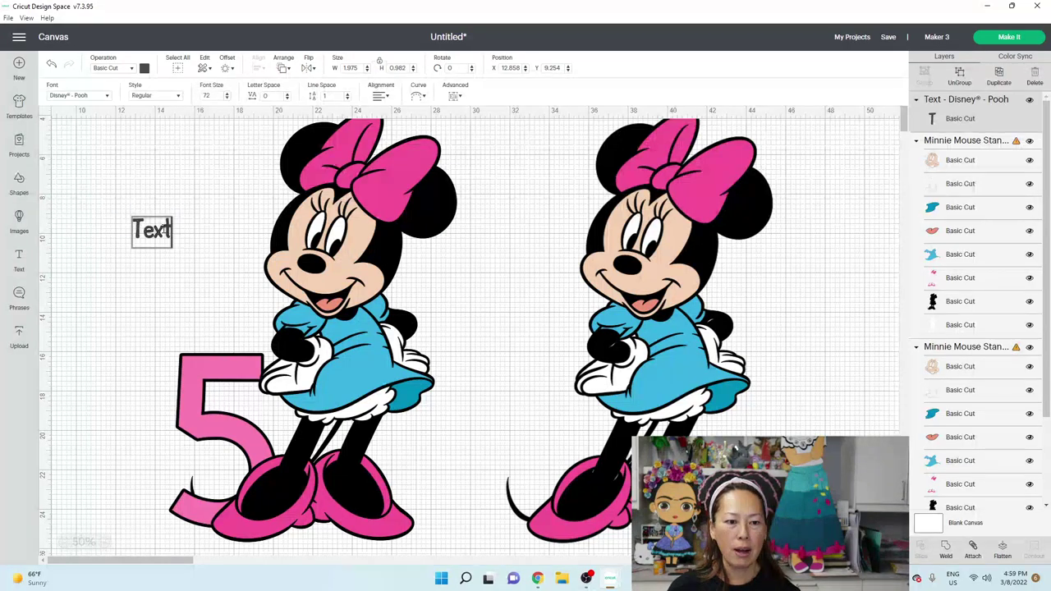
{"action": "key", "text": "ctrl+a"}
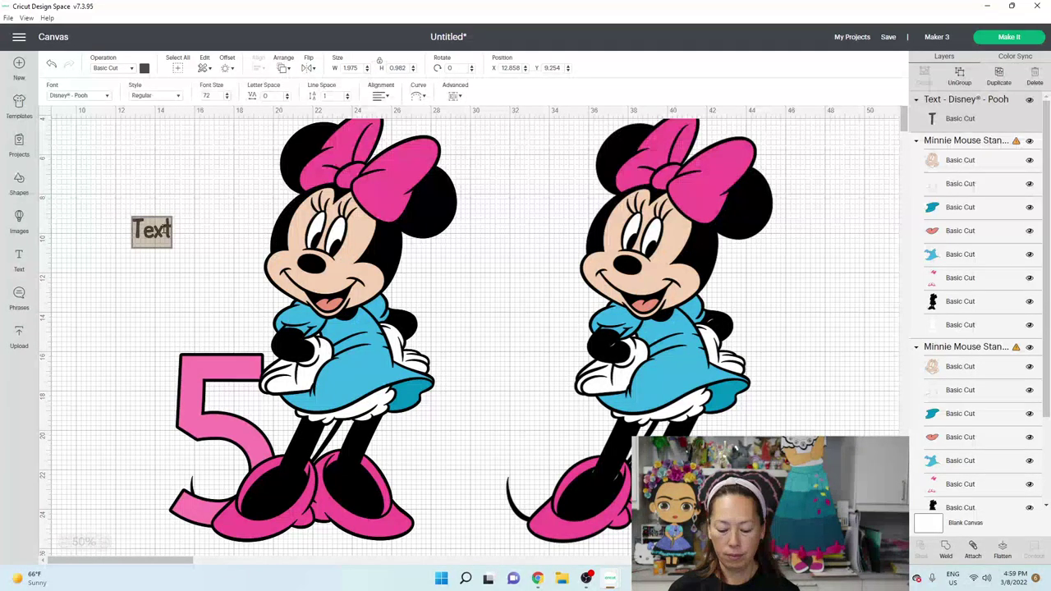
{"action": "type", "text": "cHA"}
{"action": "key", "text": "BackSpace"}
{"action": "key", "text": "BackSpace"}
{"action": "key", "text": "BackSpace"}
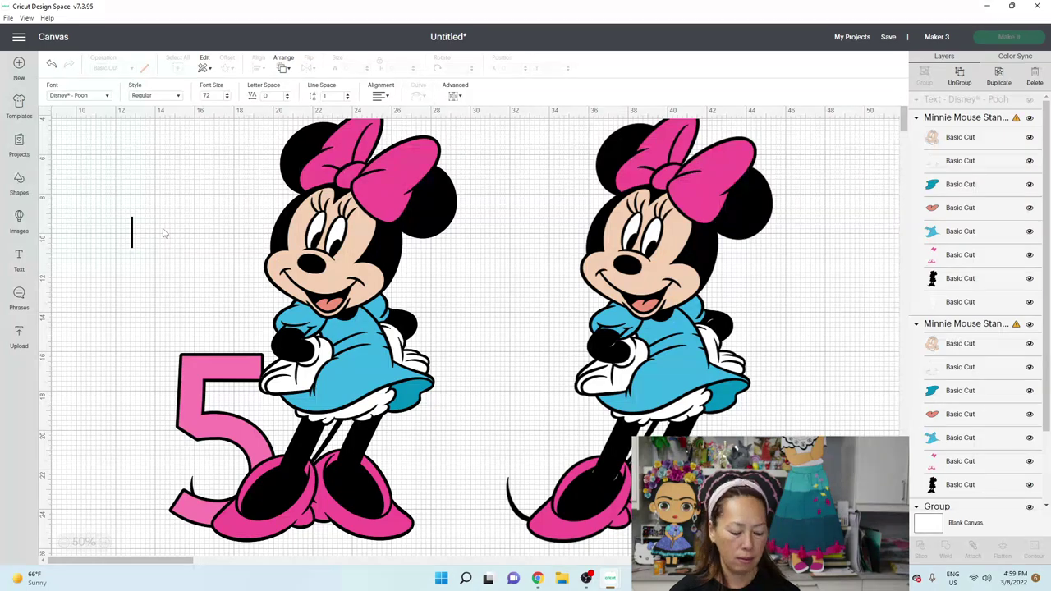
{"action": "type", "text": "CHARLOTTE"}
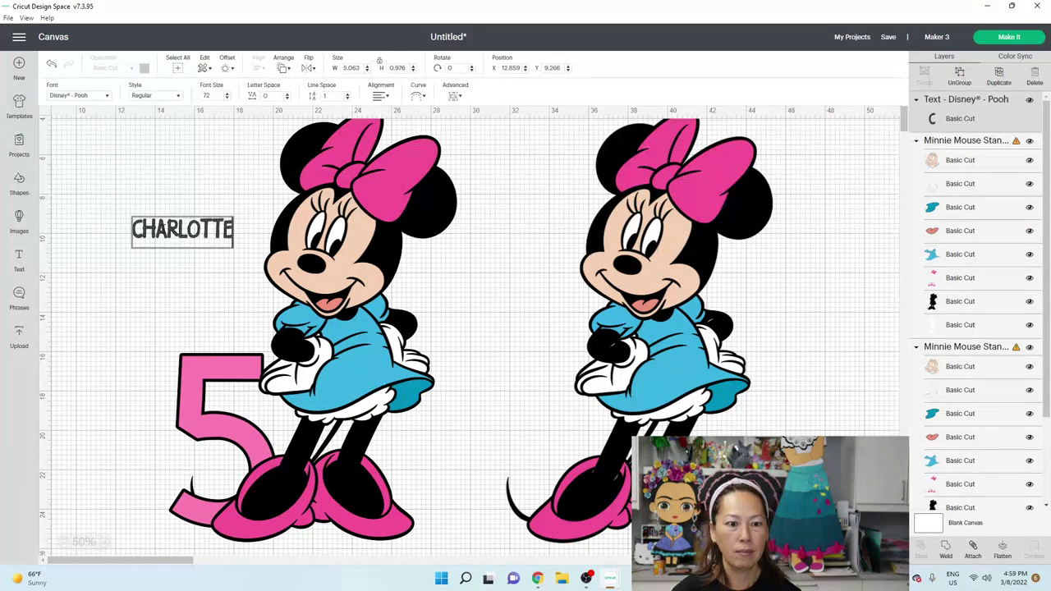
{"action": "left_click", "coordinate": [209, 271]}
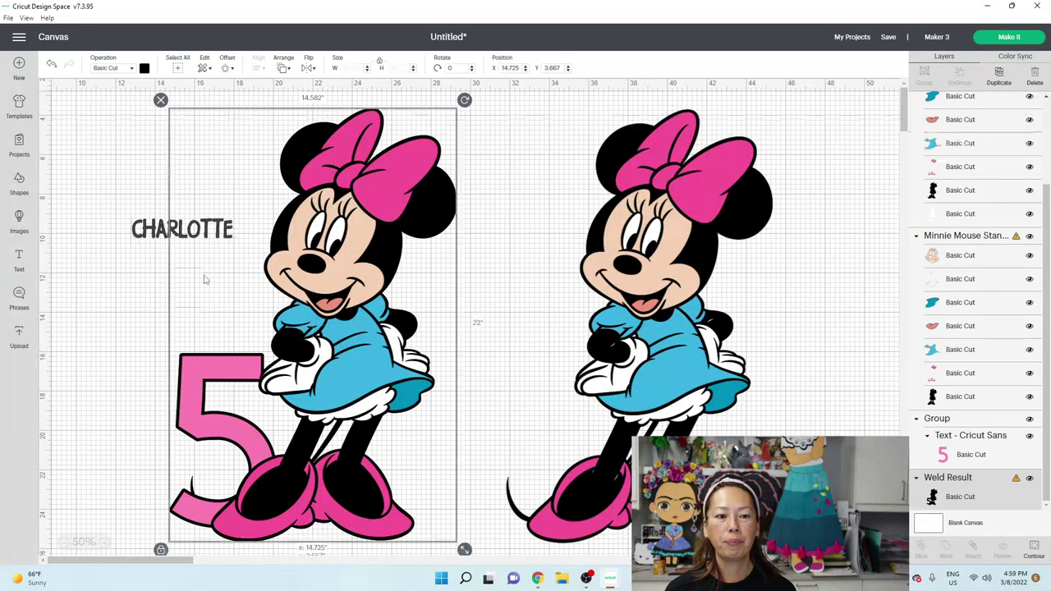
{"action": "left_click", "coordinate": [182, 234]}
- Enlarge the CHARLOTTE text and make it white
{"action": "left_click_drag", "start_coordinate": [236, 248], "coordinate": [657, 540]}
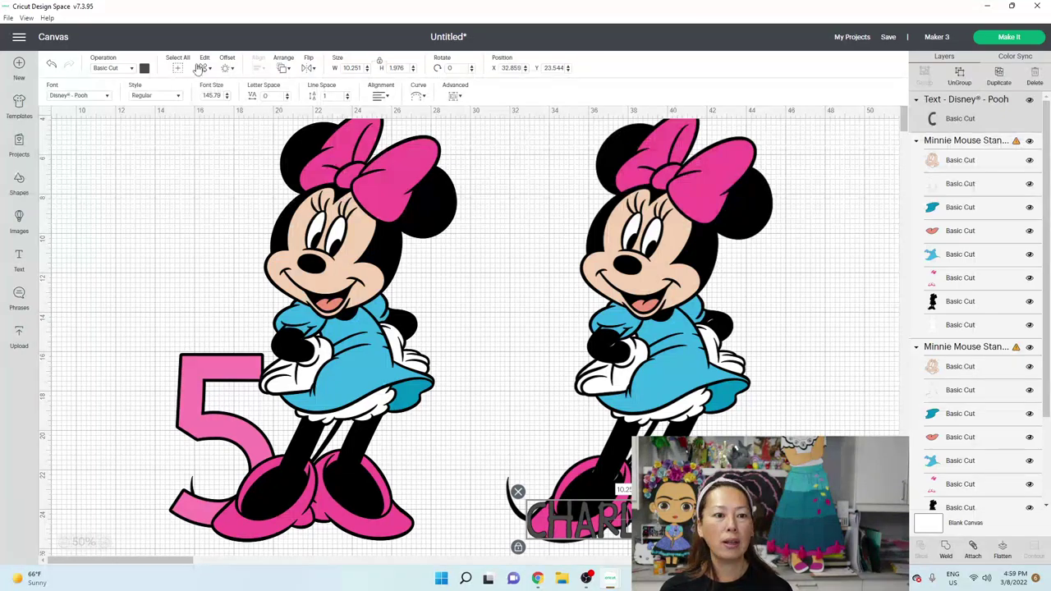
{"action": "left_click", "coordinate": [144, 68]}
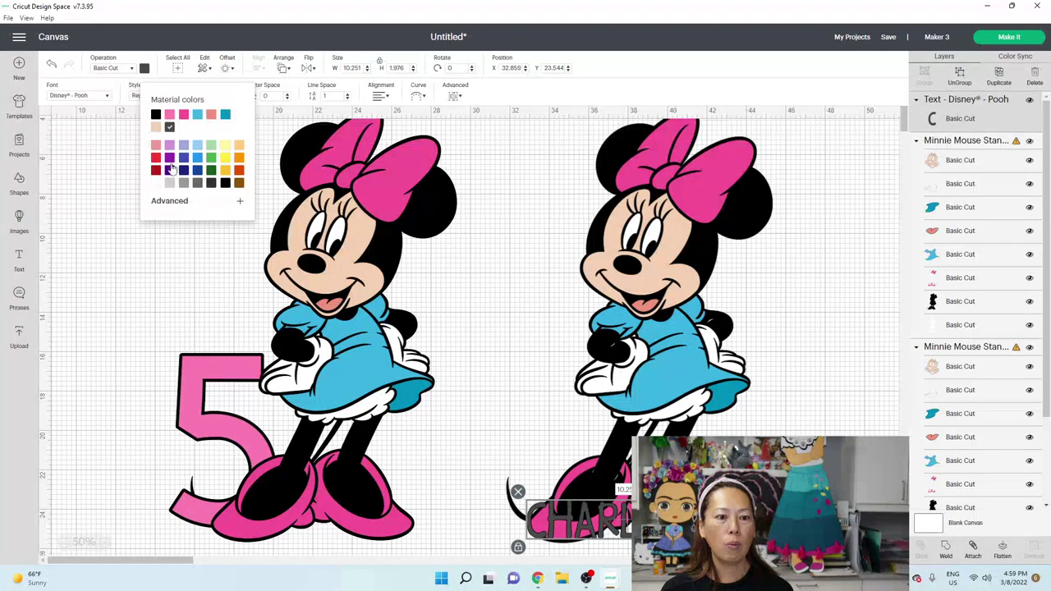
{"action": "left_click", "coordinate": [156, 184]}
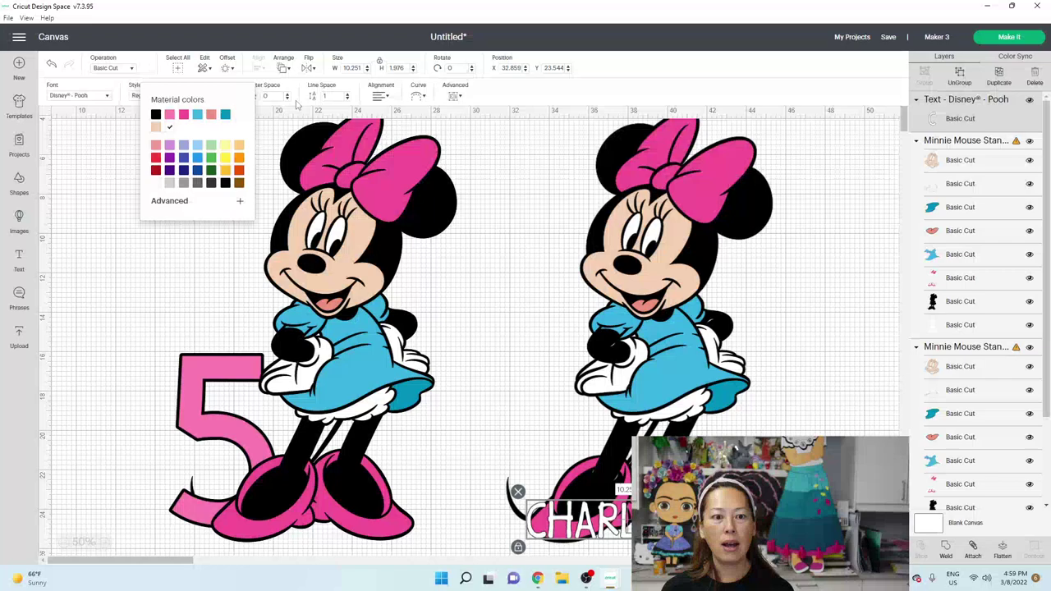
- Add a 0.15 in offset outline around the name
{"action": "left_click", "coordinate": [226, 69]}
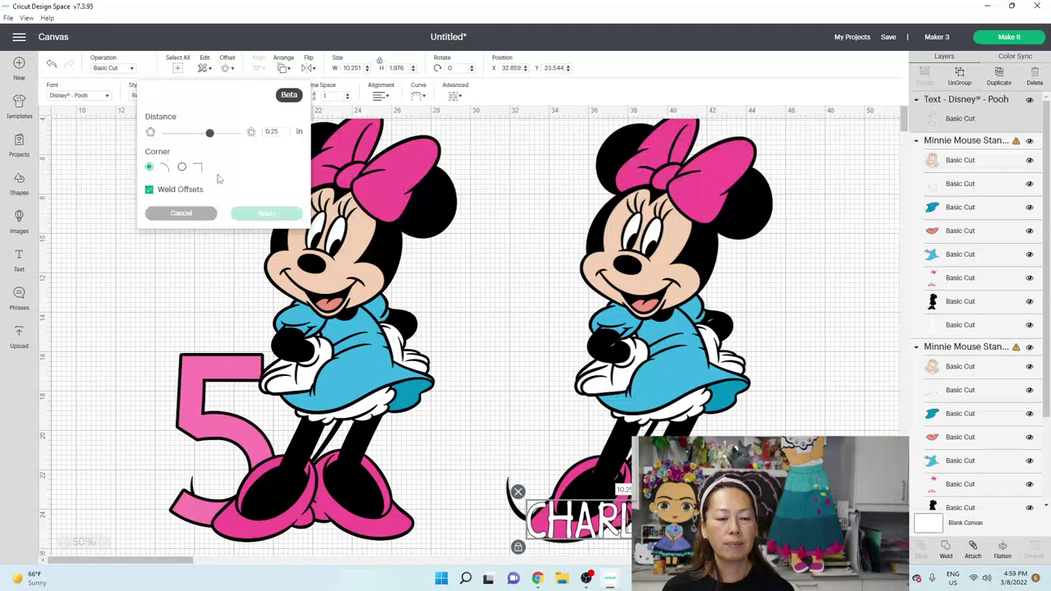
{"action": "left_click", "coordinate": [277, 132]}
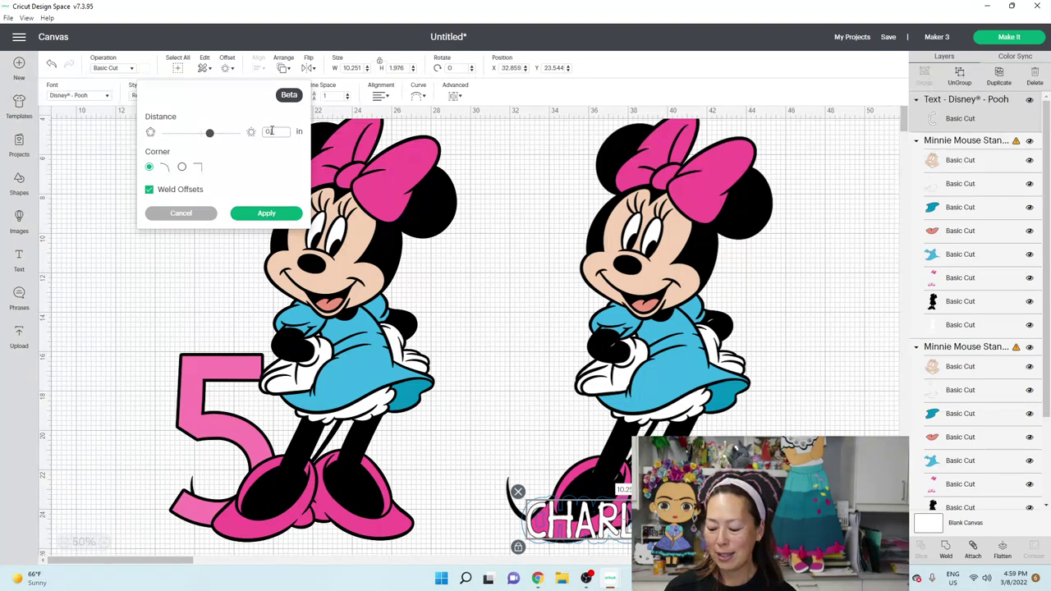
{"action": "key", "text": "Return"}
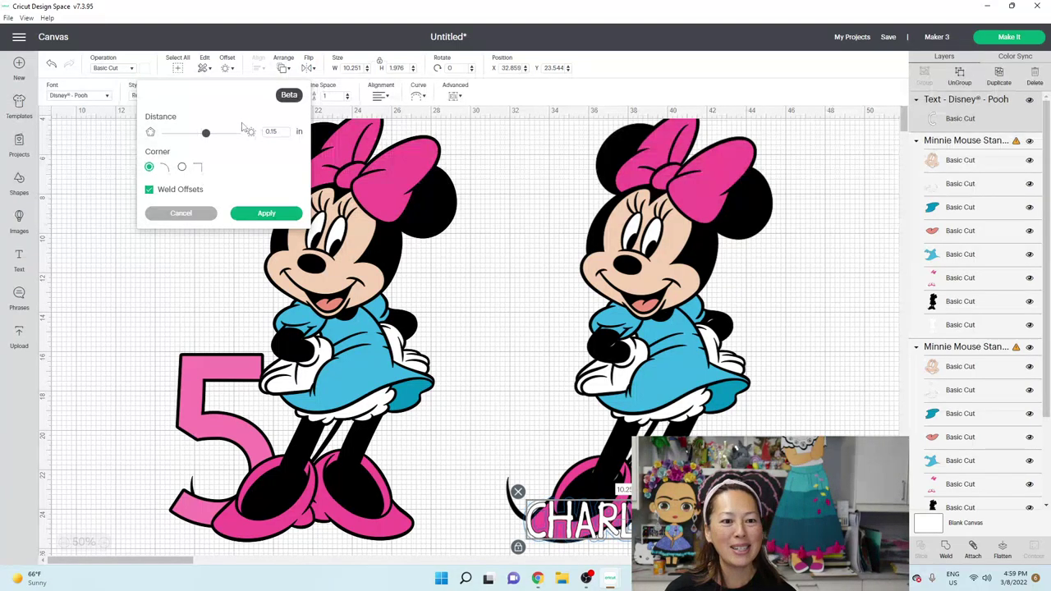
{"action": "left_click", "coordinate": [266, 214]}
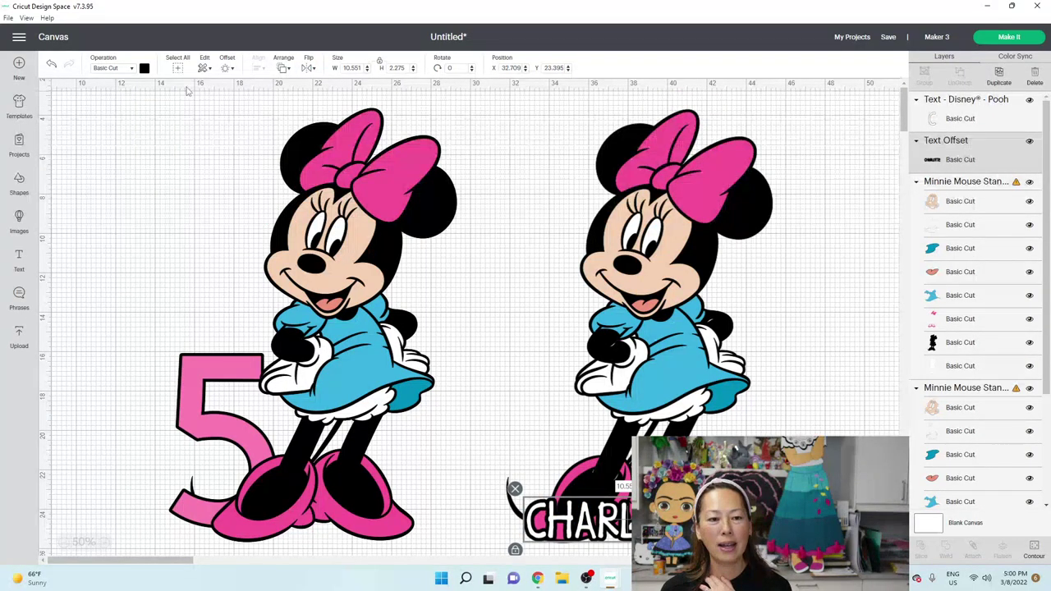
- Color the name's first offset outline light blue
{"action": "left_click", "coordinate": [145, 70]}
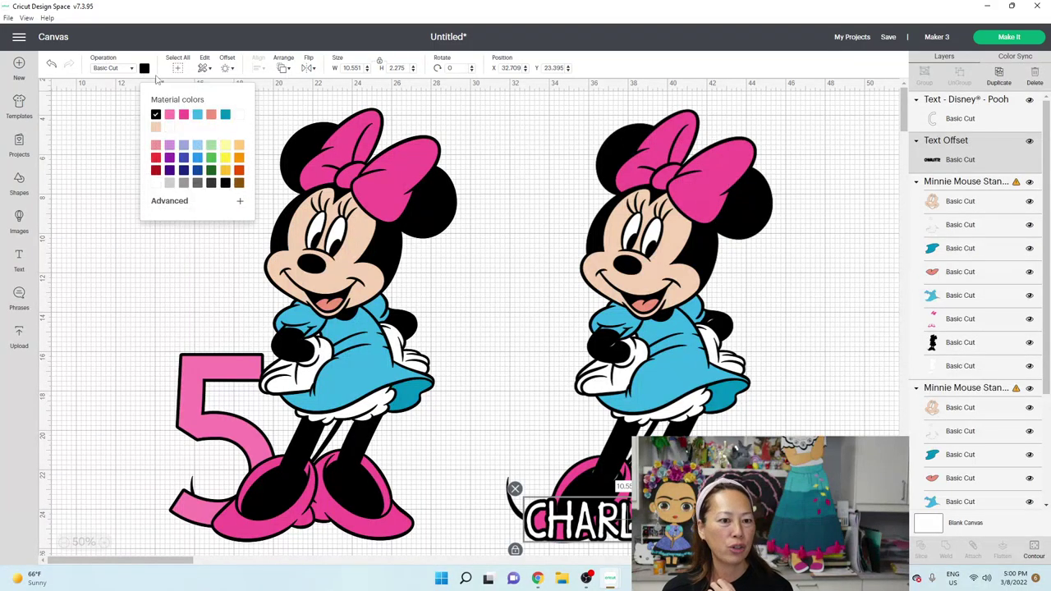
{"action": "left_click", "coordinate": [198, 115]}
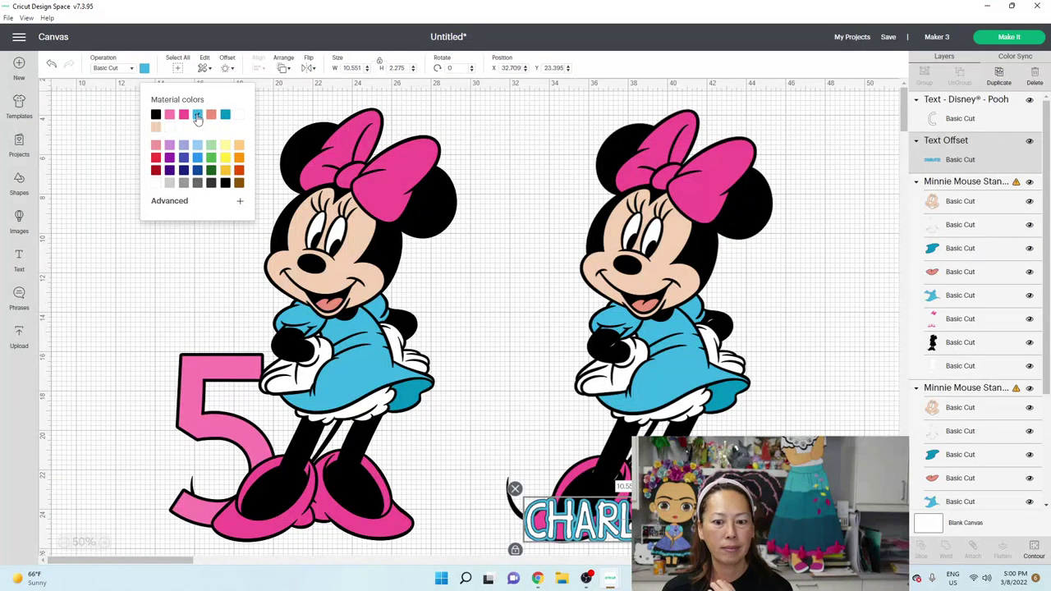
{"action": "left_click", "coordinate": [835, 423]}
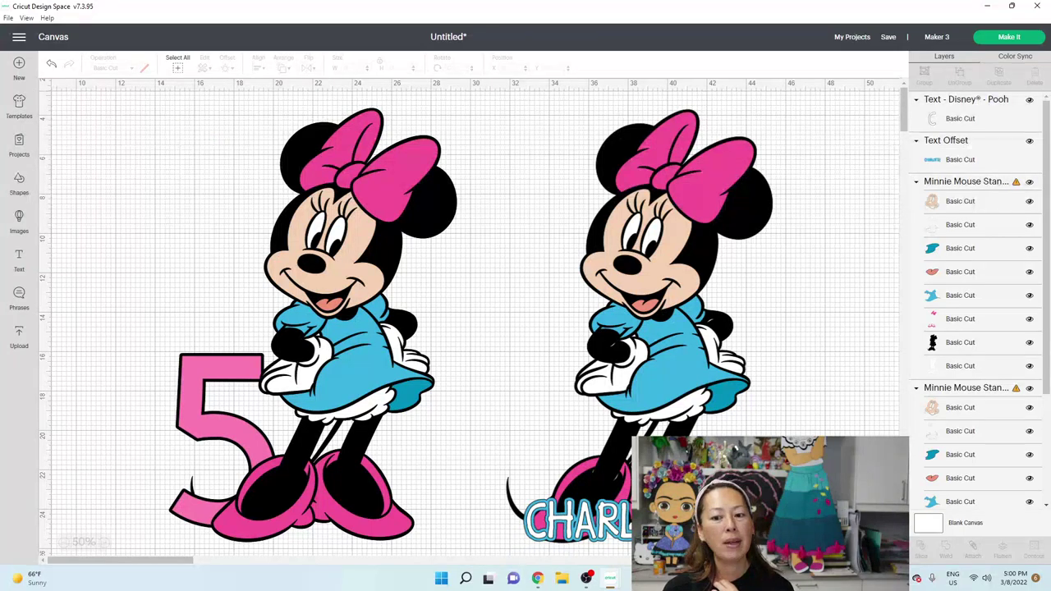
{"action": "left_click", "coordinate": [574, 519]}
- Add a second, black 0.15 in offset around the blue outline
{"action": "left_click", "coordinate": [966, 158]}
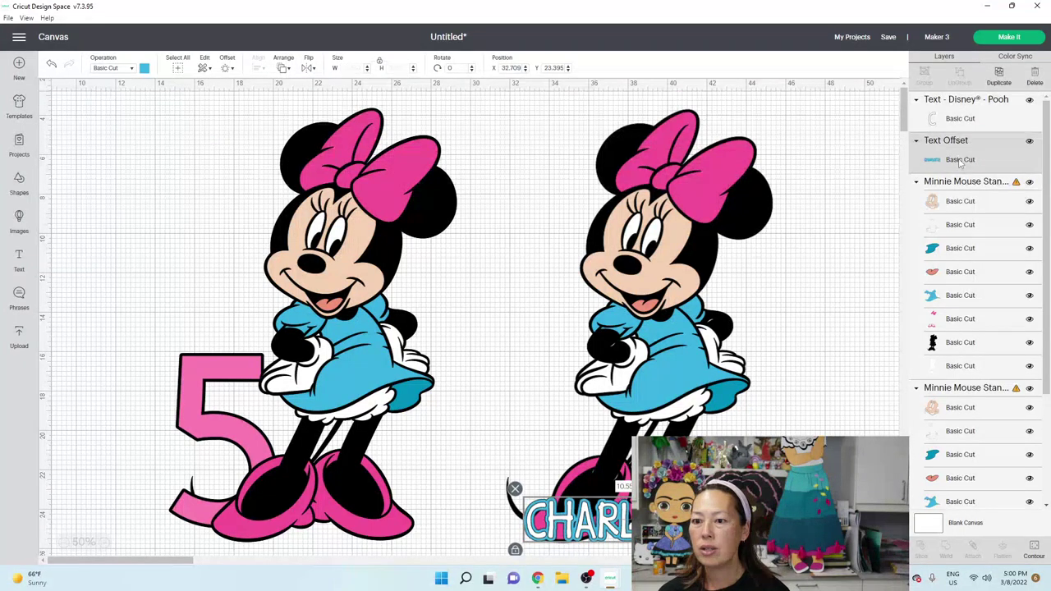
{"action": "left_click", "coordinate": [284, 68]}
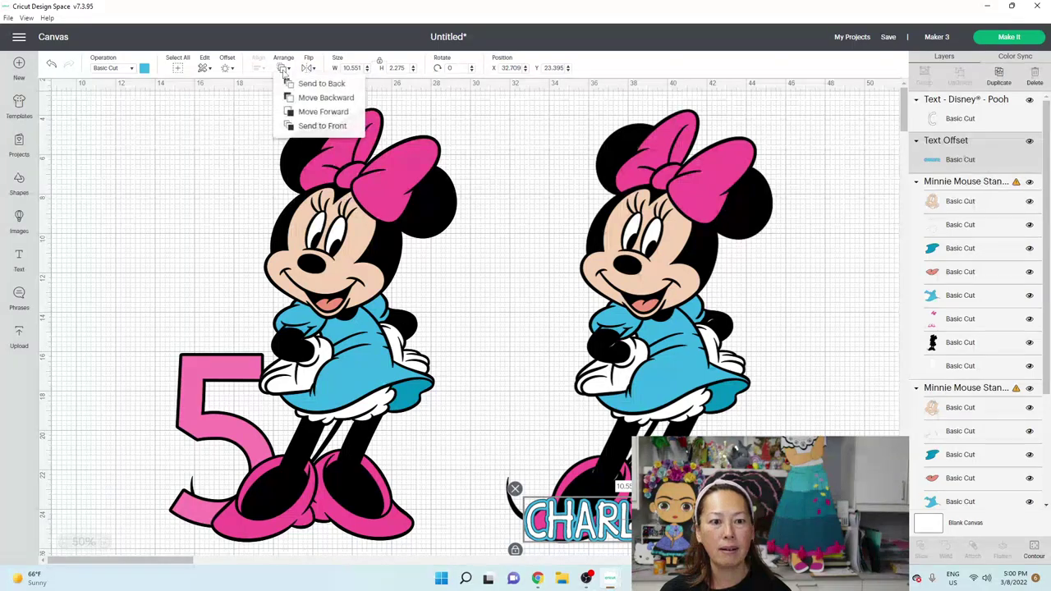
{"action": "left_click", "coordinate": [229, 73]}
{"action": "left_click", "coordinate": [229, 72]}
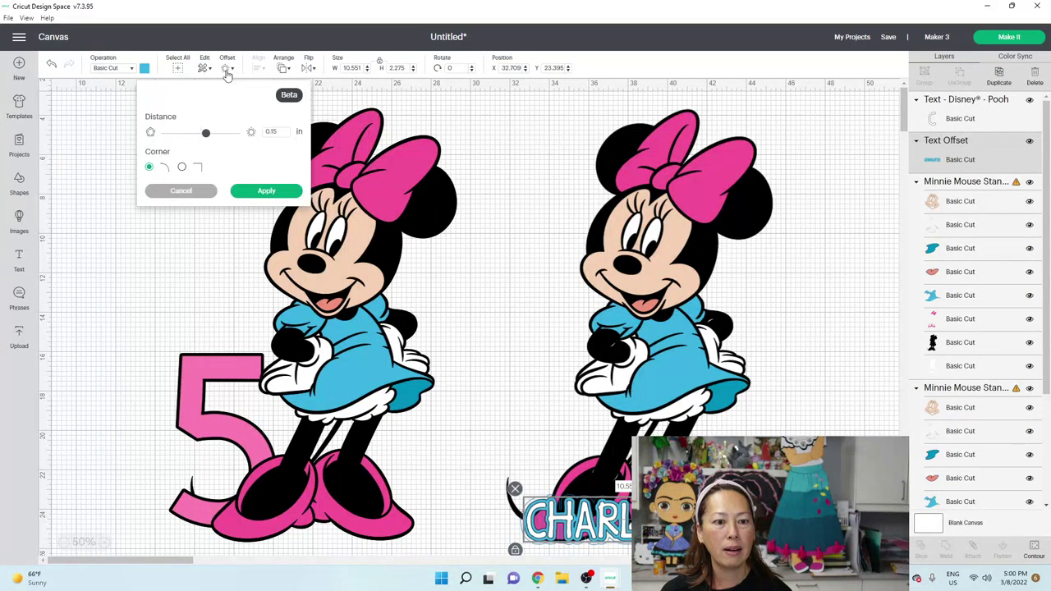
{"action": "left_click", "coordinate": [263, 192]}
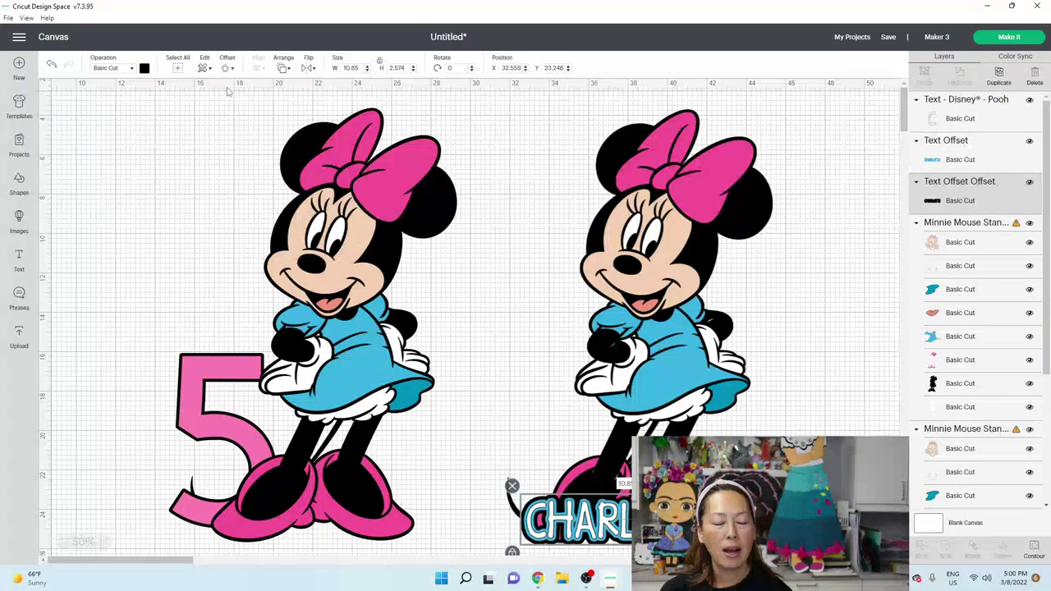
- Group the CHARLOTTE text with its blue and black offsets and move it above Minnie
{"action": "left_click", "coordinate": [818, 354]}
{"action": "scroll", "coordinate": [819, 354], "scroll_direction": "up", "scroll_amount": 2}
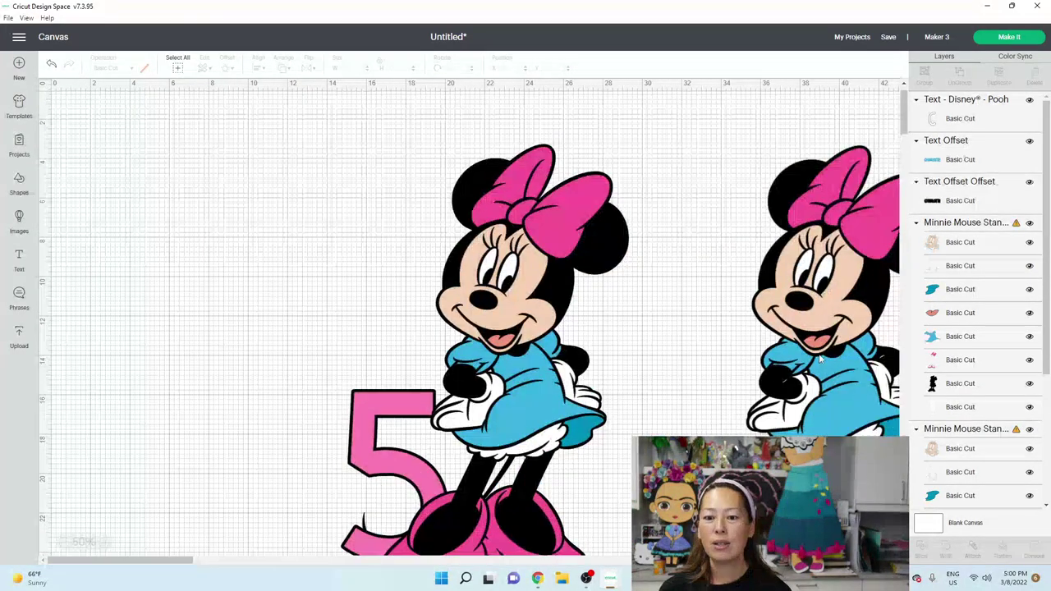
{"action": "scroll", "coordinate": [739, 369], "scroll_direction": "up", "scroll_amount": 1}
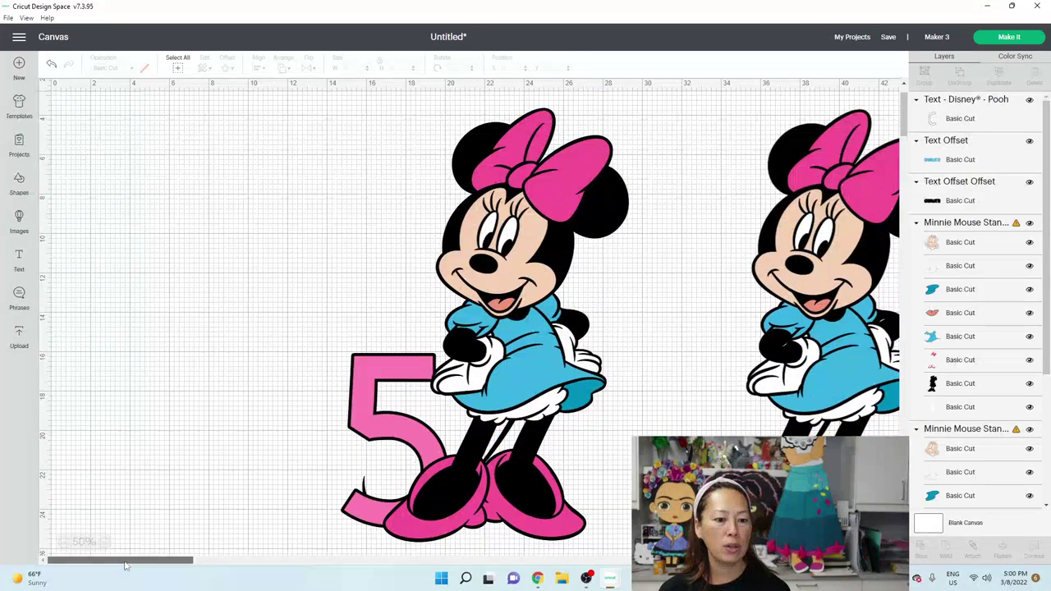
{"action": "left_click_drag", "start_coordinate": [128, 563], "coordinate": [174, 564]}
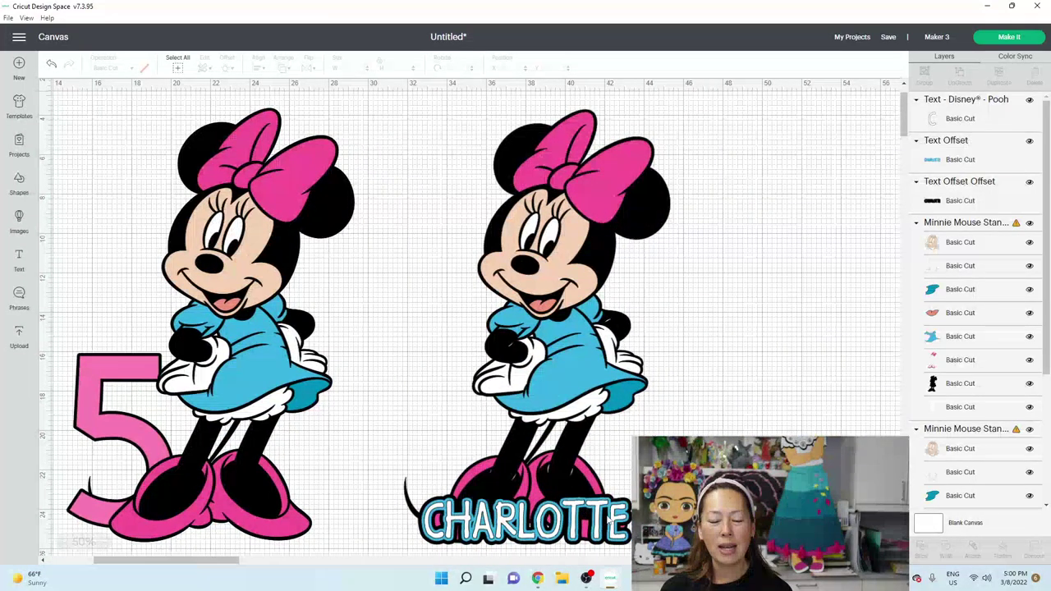
{"action": "left_click", "coordinate": [960, 113]}
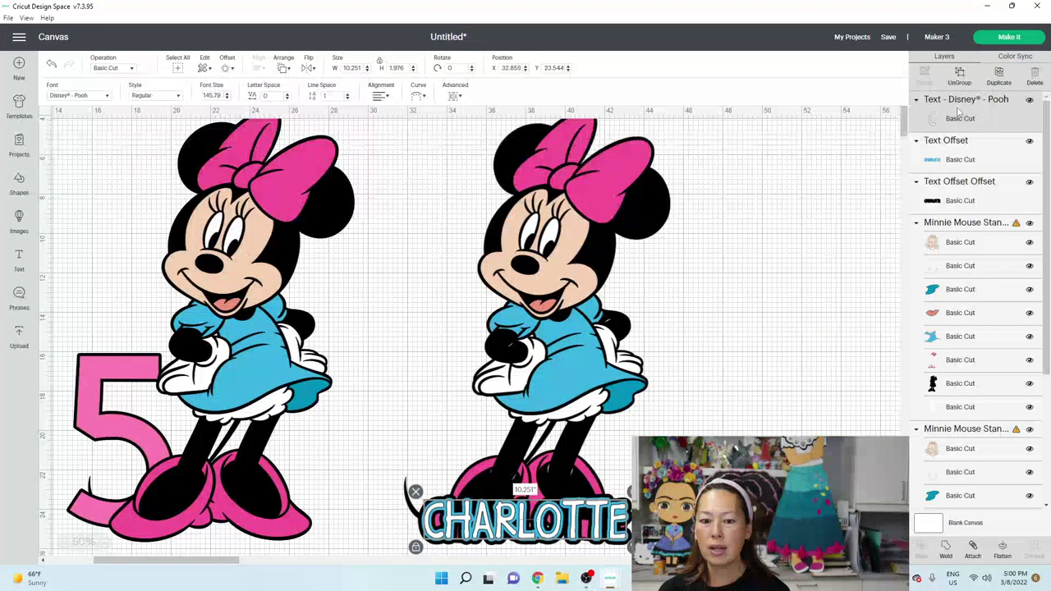
{"action": "left_click", "coordinate": [960, 139], "text": "shift"}
{"action": "left_click", "coordinate": [959, 181], "text": "shift"}
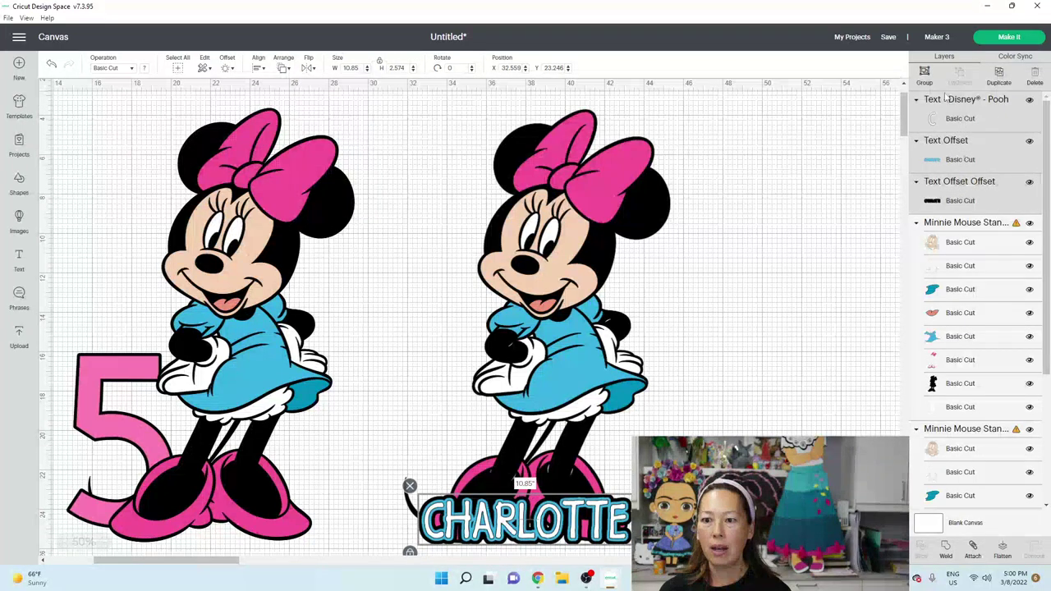
{"action": "left_click", "coordinate": [926, 75]}
{"action": "left_click_drag", "start_coordinate": [519, 528], "coordinate": [643, 187]}
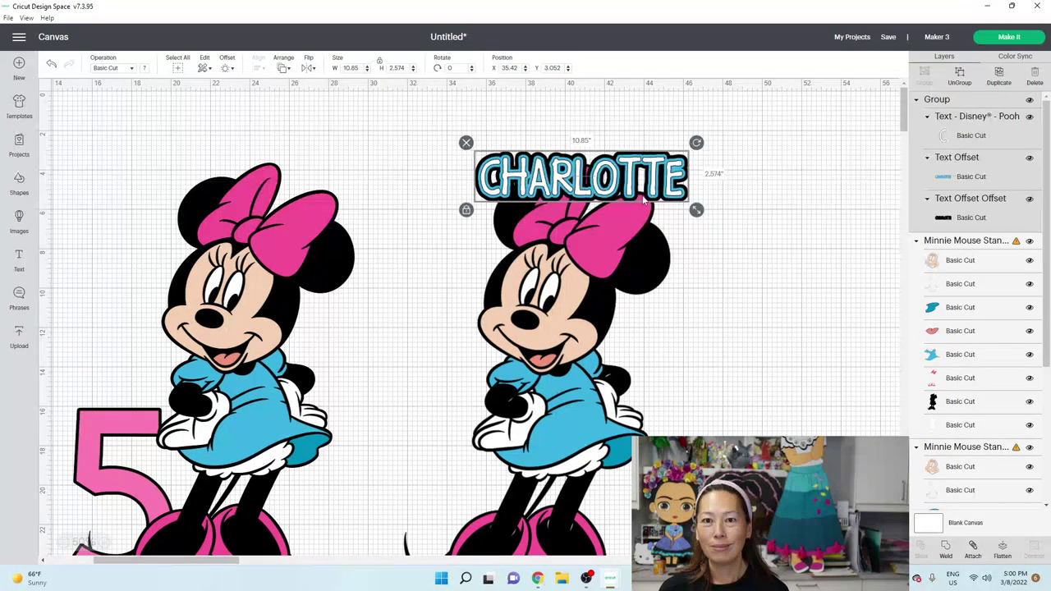
- Move the CHARLOTTE group down across Minnie's legs, just above her pink shoes
{"action": "mouse_move", "coordinate": [641, 187]}
{"action": "left_mouse_down"}
{"action": "mouse_move", "coordinate": [663, 188]}
{"action": "mouse_move", "coordinate": [639, 180]}
{"action": "mouse_move", "coordinate": [646, 192]}
{"action": "left_mouse_up"}
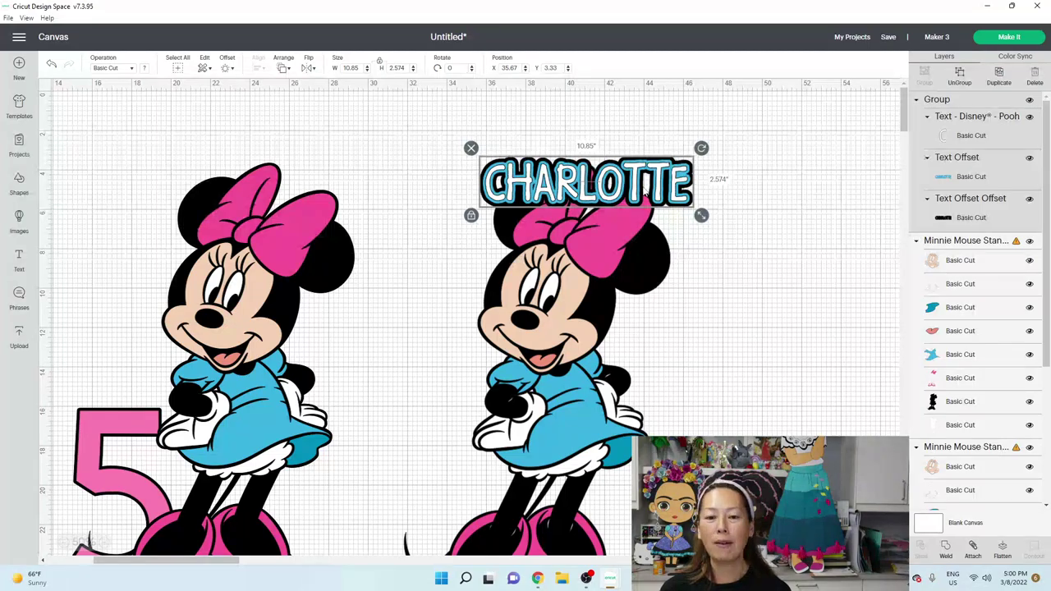
{"action": "scroll", "coordinate": [541, 453], "scroll_direction": "down", "scroll_amount": 3}
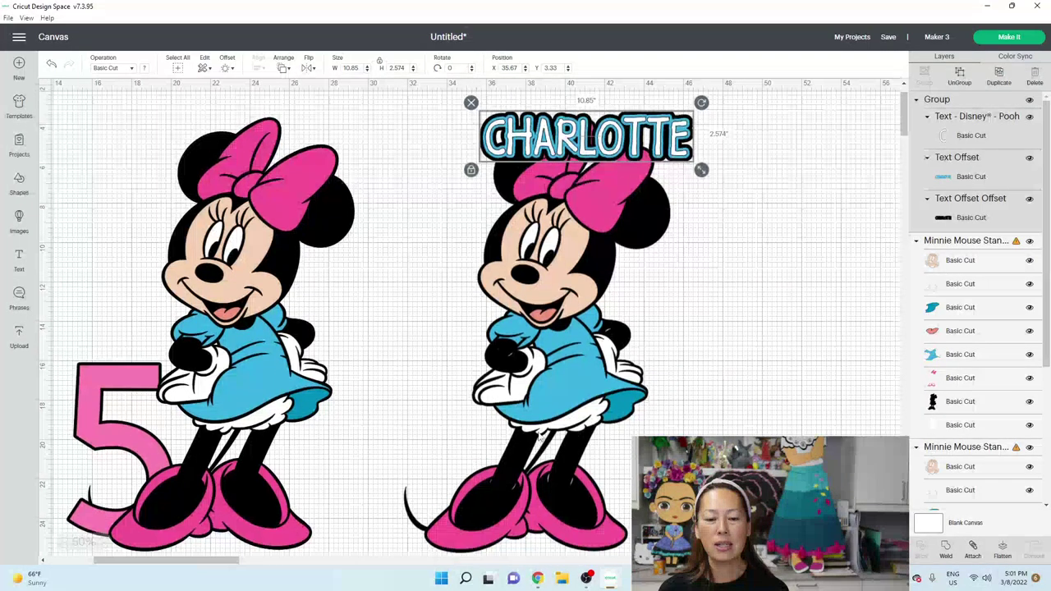
{"action": "scroll", "coordinate": [437, 441], "scroll_direction": "up", "scroll_amount": 3}
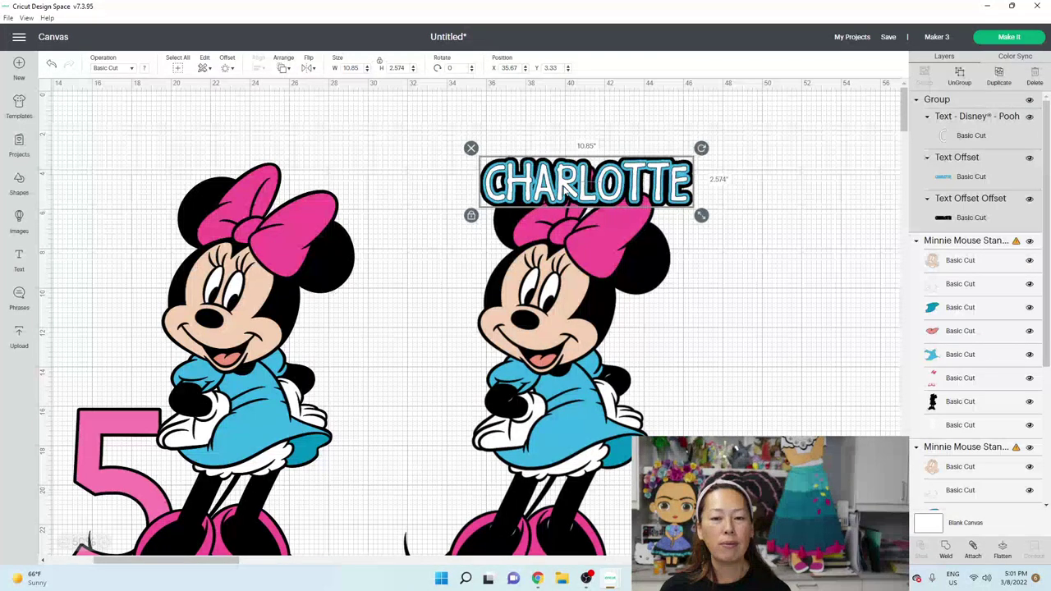
{"action": "left_click_drag", "start_coordinate": [540, 200], "coordinate": [533, 559]}
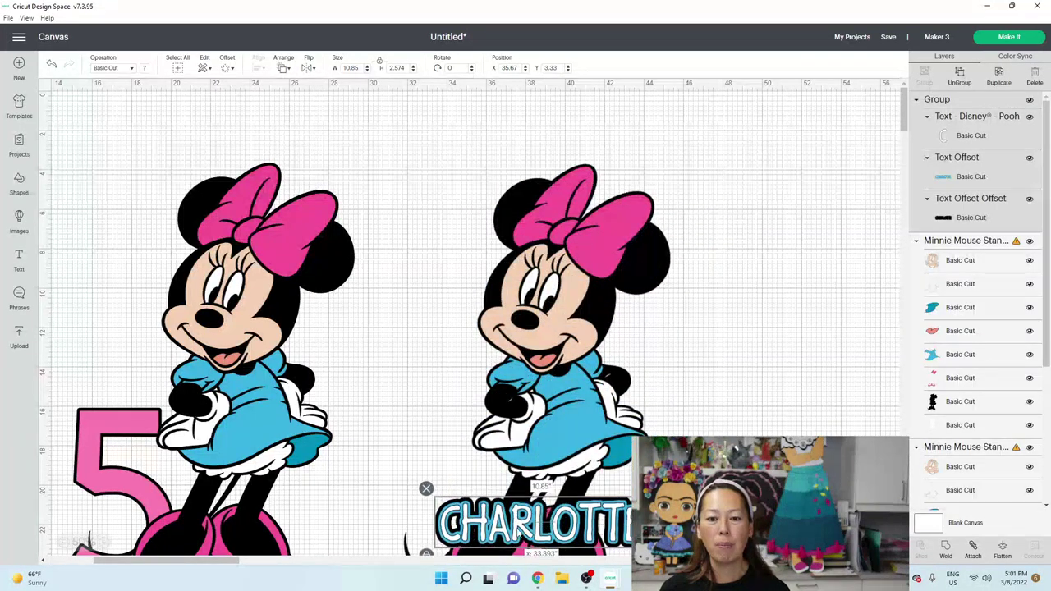
{"action": "scroll", "coordinate": [533, 558], "scroll_direction": "down", "scroll_amount": 3}
{"action": "left_click_drag", "start_coordinate": [540, 449], "coordinate": [541, 437]}
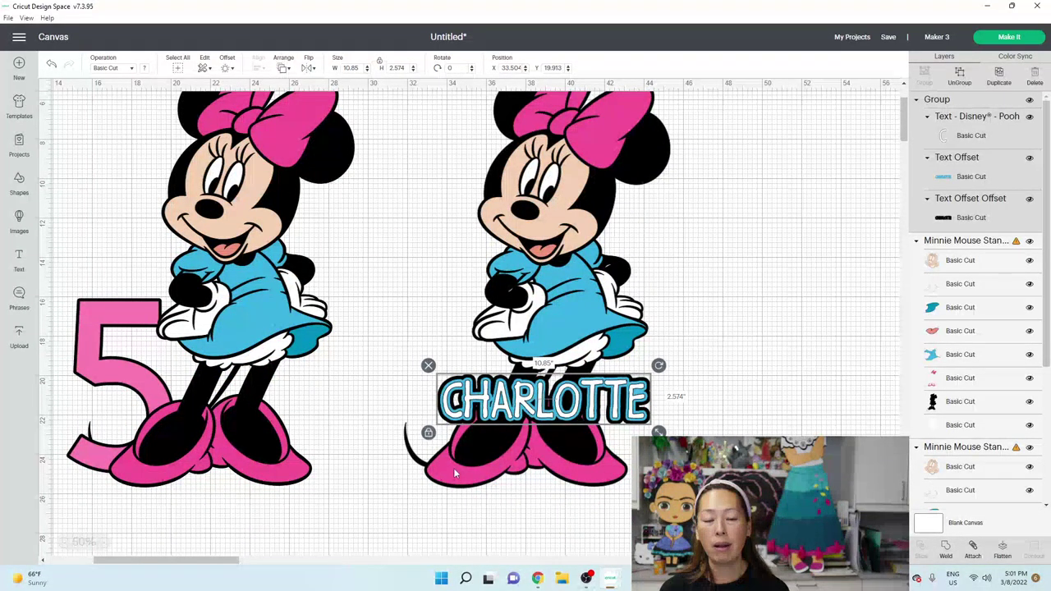
{"action": "left_click", "coordinate": [755, 345]}
{"action": "scroll", "coordinate": [759, 342], "scroll_direction": "up", "scroll_amount": 3}
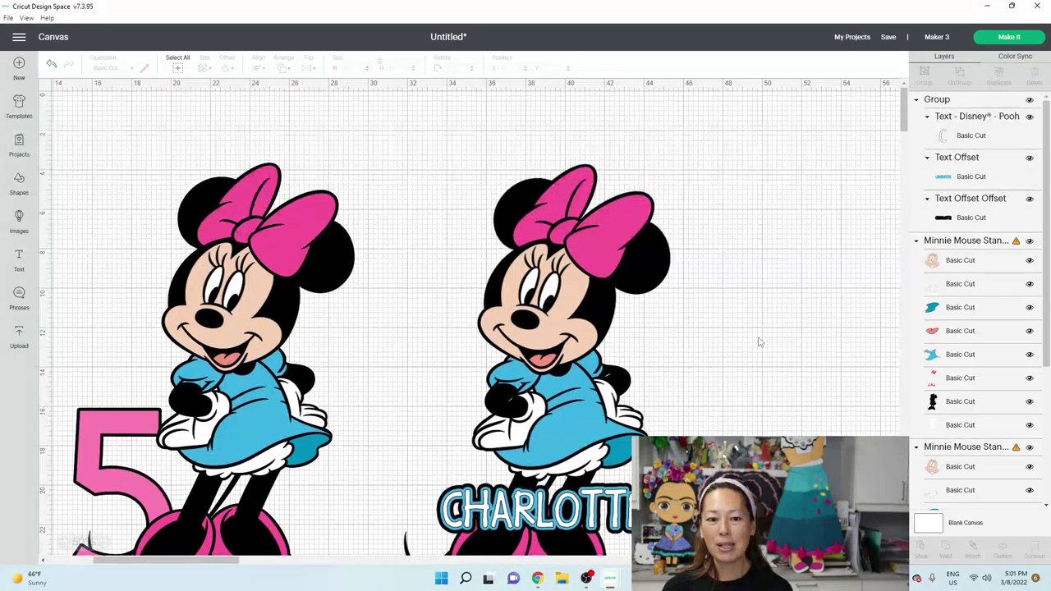
{"action": "scroll", "coordinate": [759, 343], "scroll_direction": "down", "scroll_amount": 2}
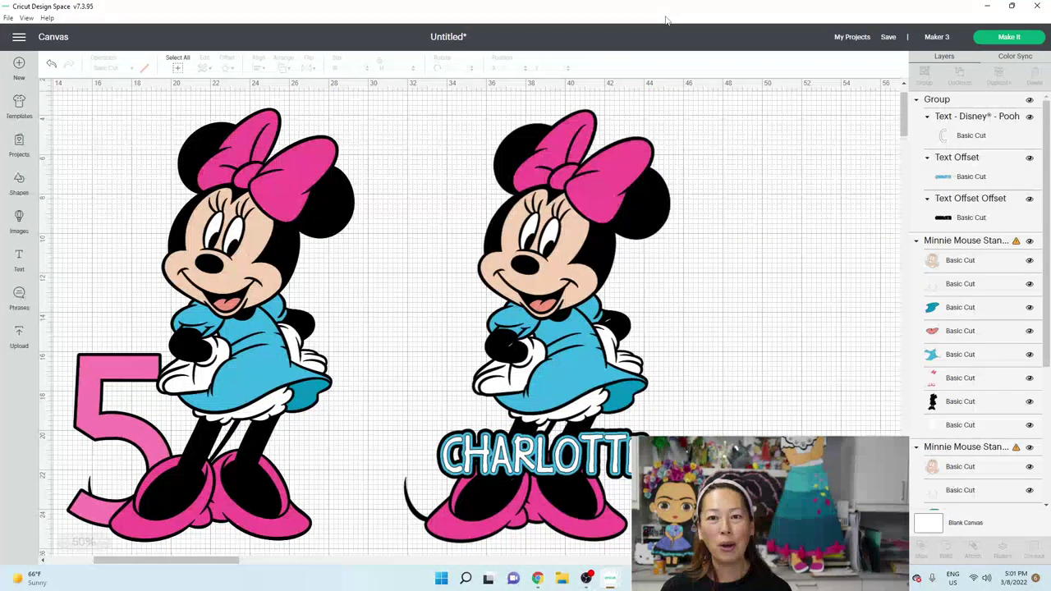